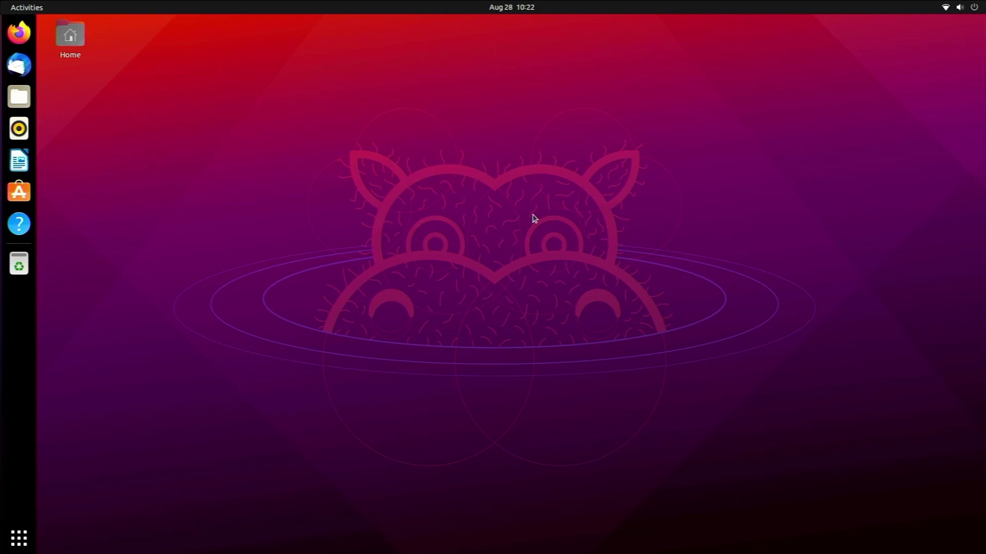
# - Show the app grid and flip between its two pages, including Software Updater, Sudoku and Transmission
pyautogui.click(19, 538)
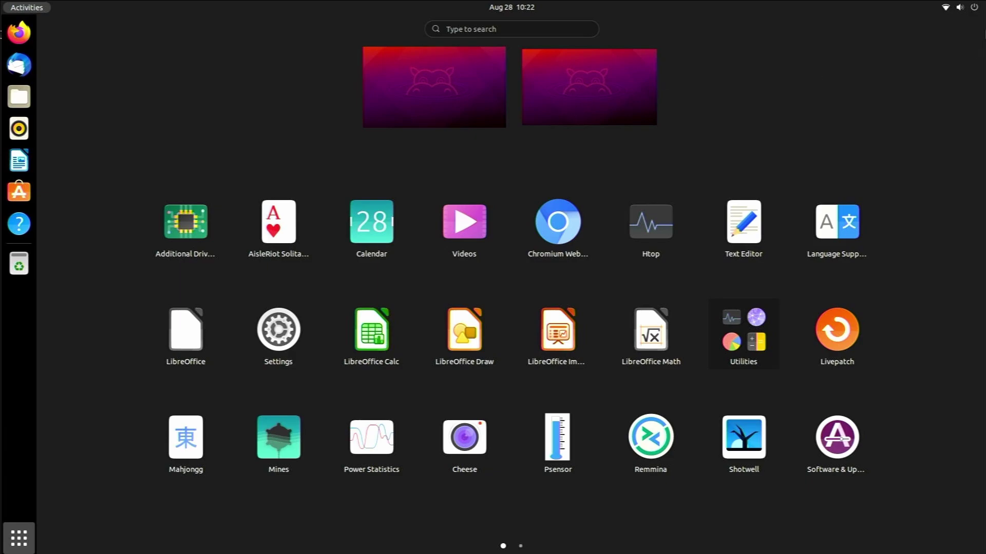
pyautogui.moveTo(950, 195)
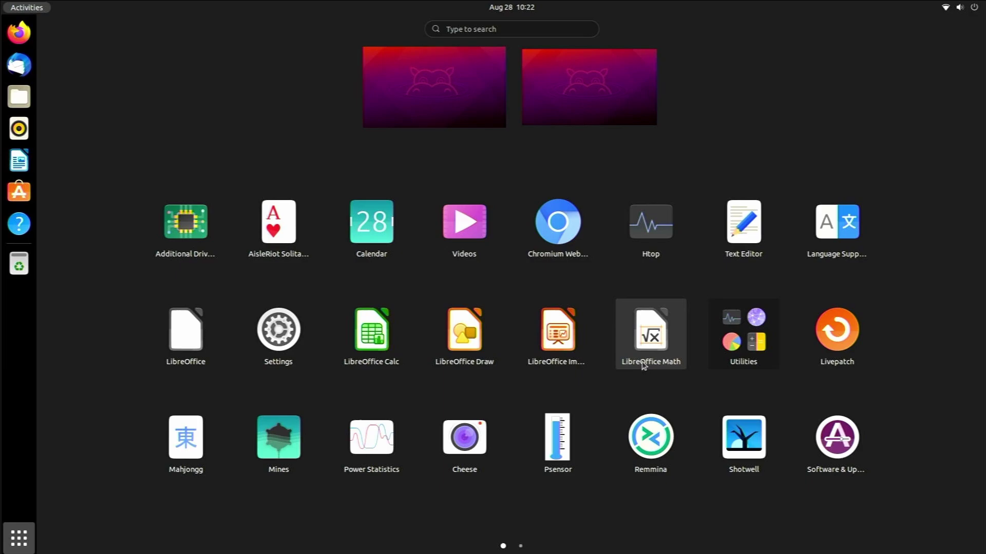
pyautogui.scroll(-1, 660, 366)
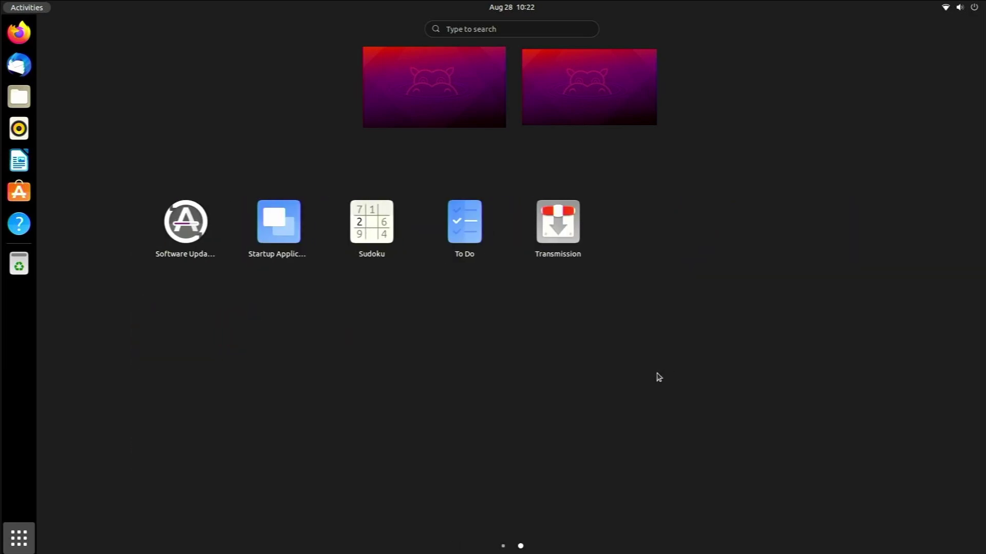
pyautogui.scroll(1, 656, 377)
pyautogui.scroll(-1, 658, 383)
pyautogui.scroll(1, 657, 382)
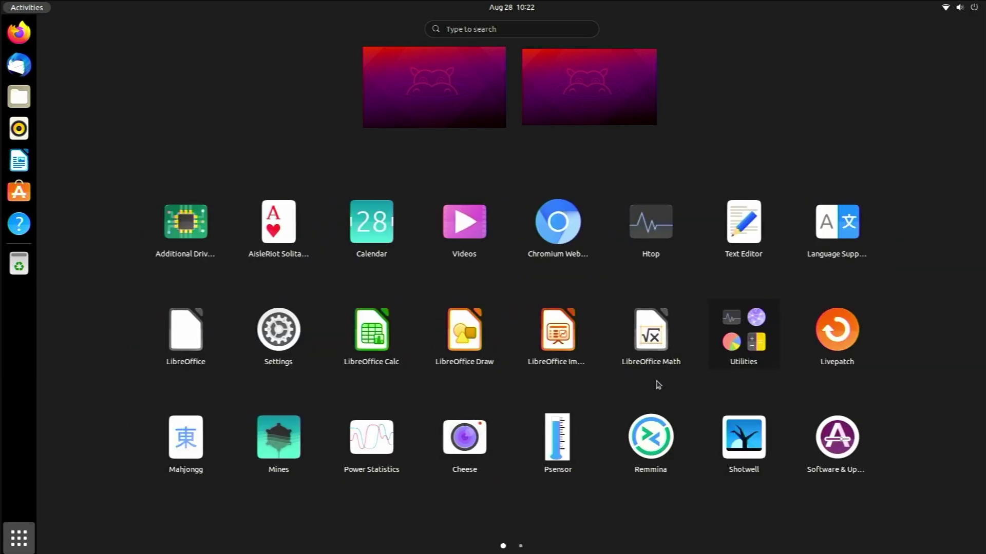
pyautogui.scroll(-1, 651, 387)
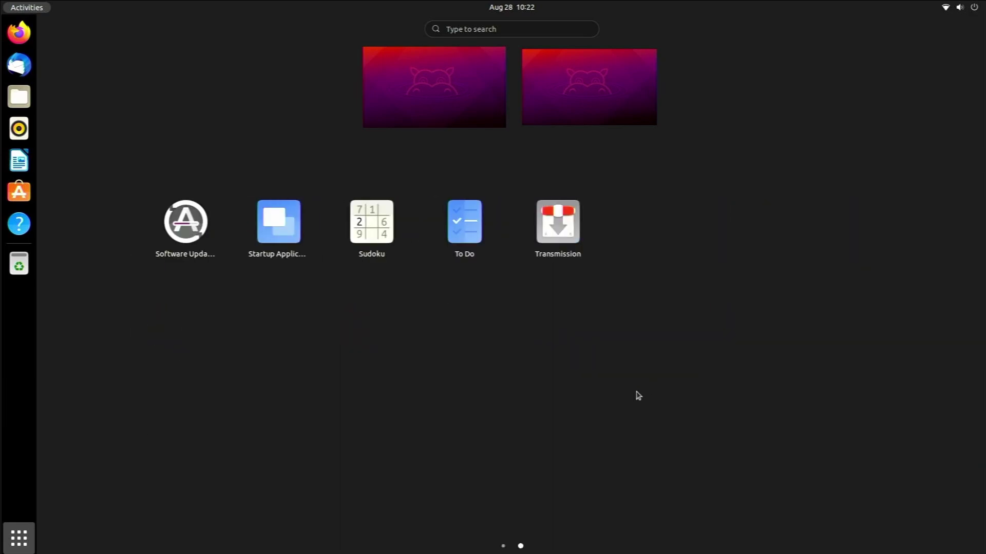
pyautogui.scroll(1, 640, 394)
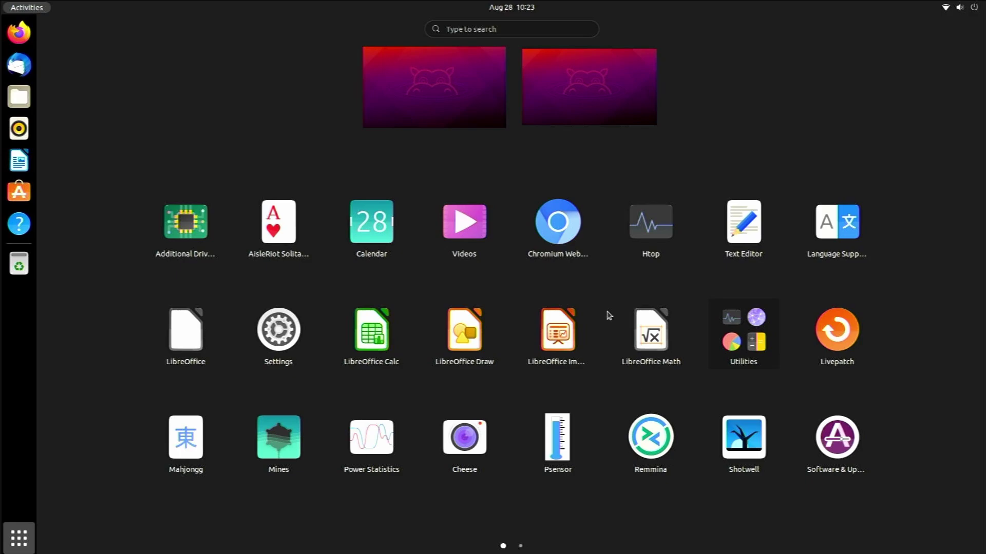
# - Open Settings' About page showing Impish Indri, GNOME 40.2.0, Wayland and 7.6 GiB memory
pyautogui.click(291, 337)
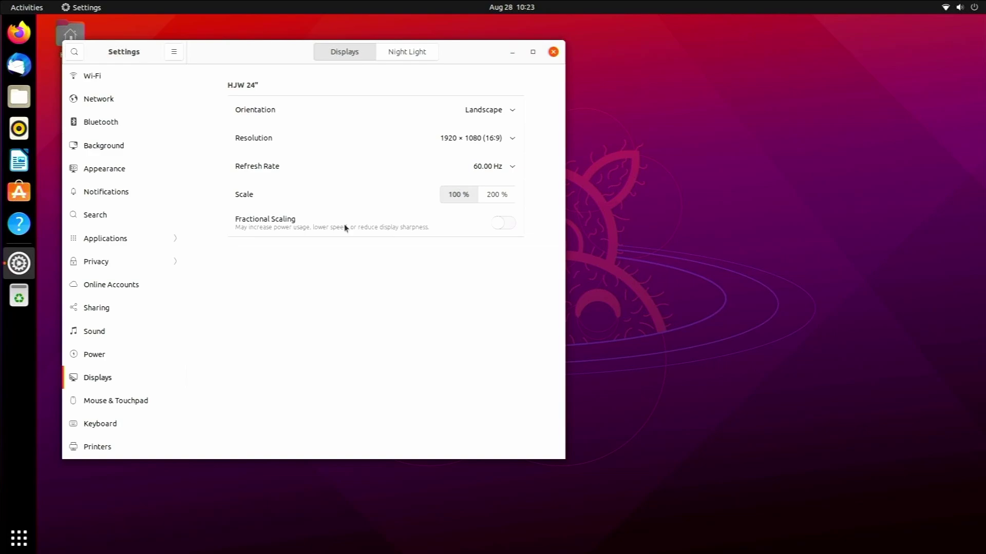
pyautogui.scroll(-5, 183, 302)
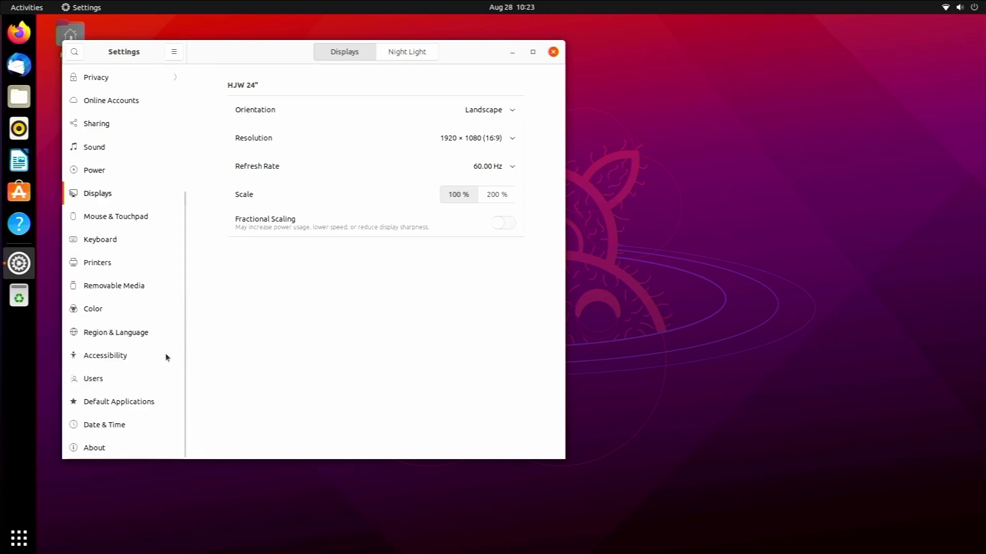
pyautogui.click(116, 448)
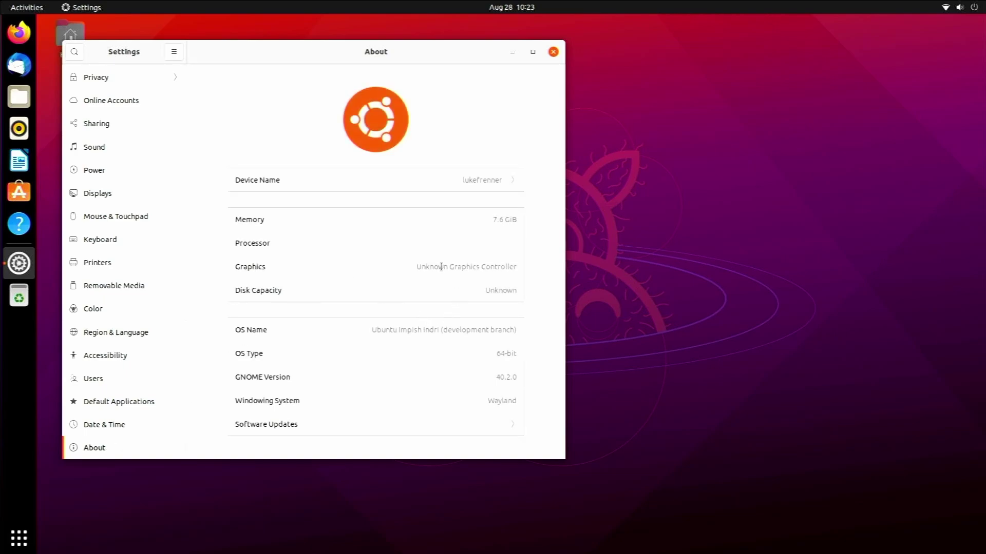
pyautogui.moveTo(441, 267); pyautogui.dragTo(470, 267)
pyautogui.click(466, 267)
pyautogui.scroll(5, 154, 267)
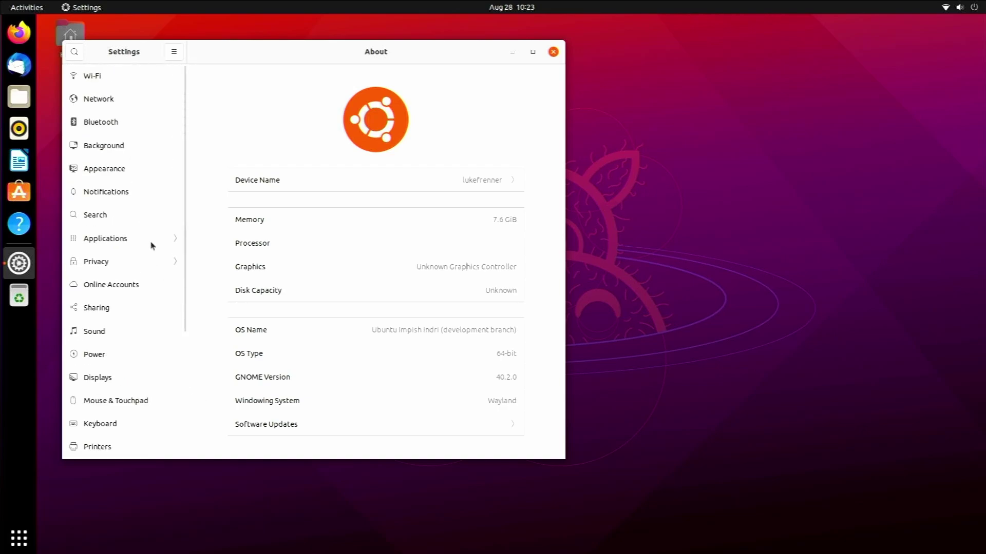
# - Switch Appearance to the Dark window theme and preview it in the file manager
pyautogui.click(124, 166)
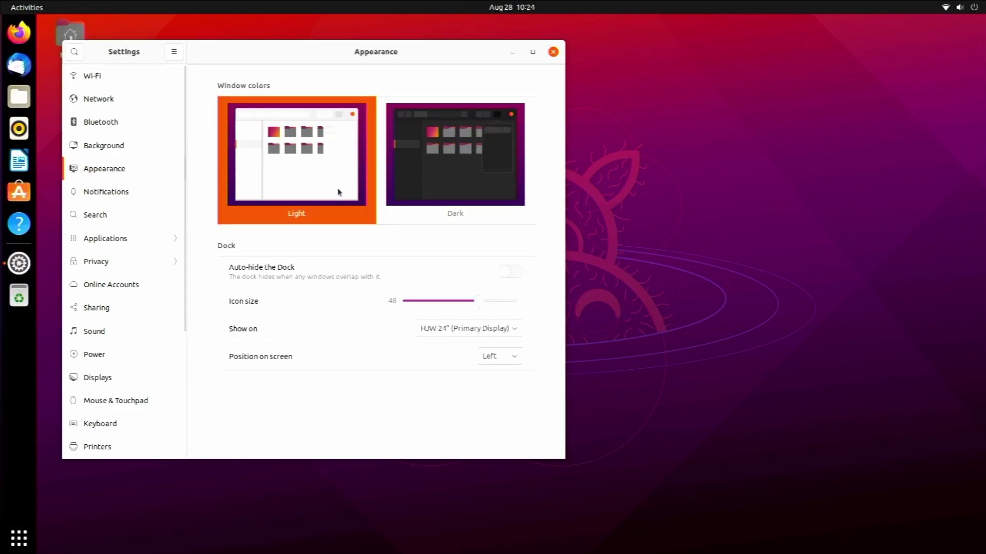
pyautogui.click(287, 390)
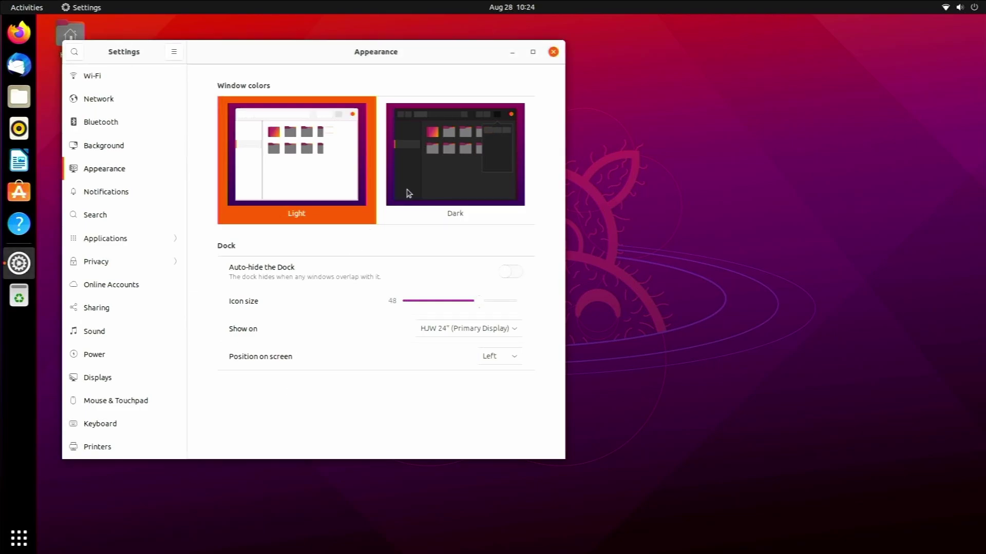
pyautogui.click(444, 176)
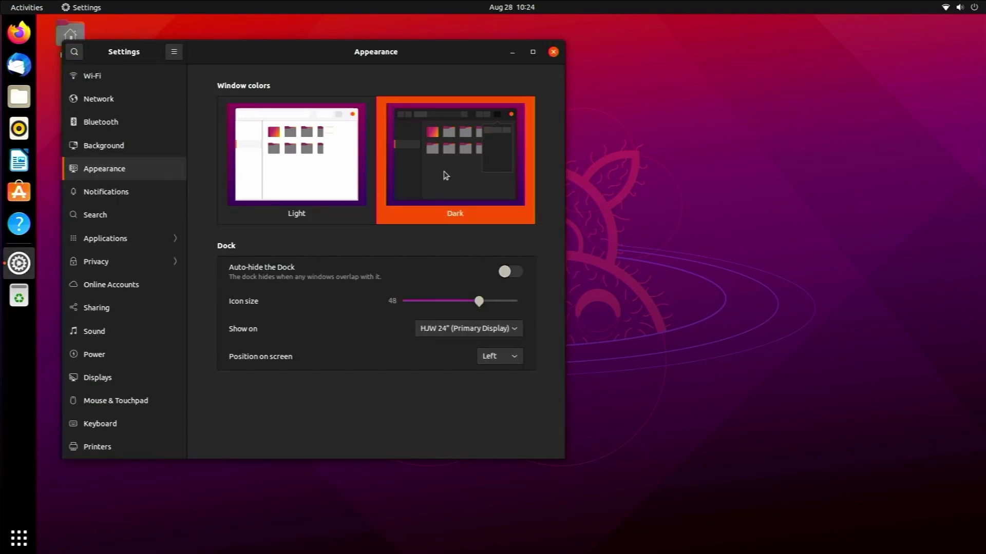
pyautogui.click(23, 110)
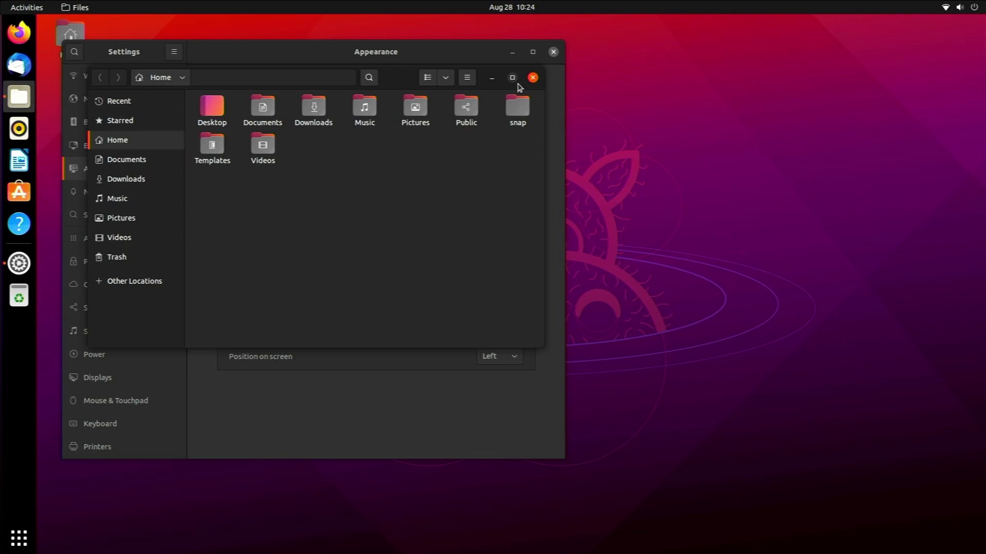
pyautogui.click(533, 79)
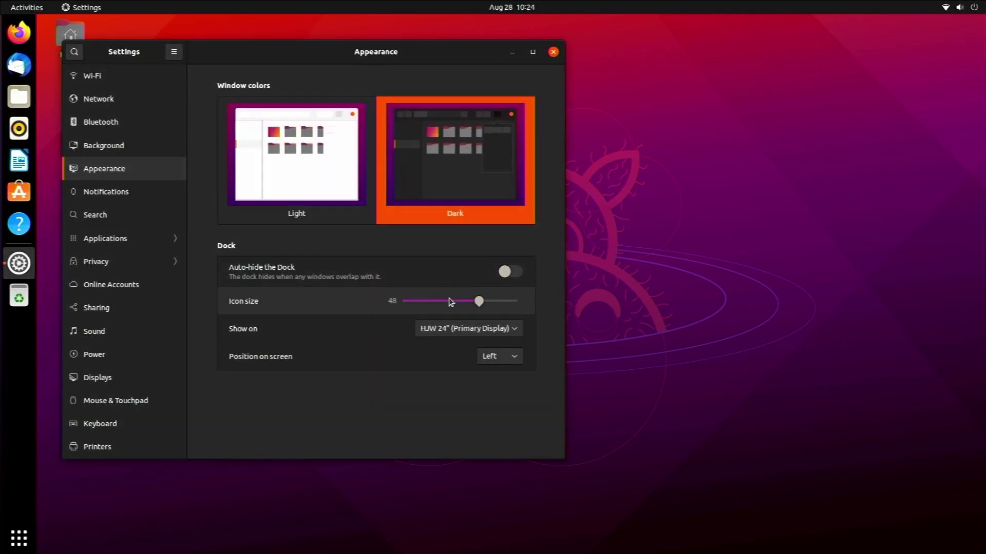
# - Toggle Auto-hide the Dock, and maximize then restore the Settings window
pyautogui.click(510, 271)
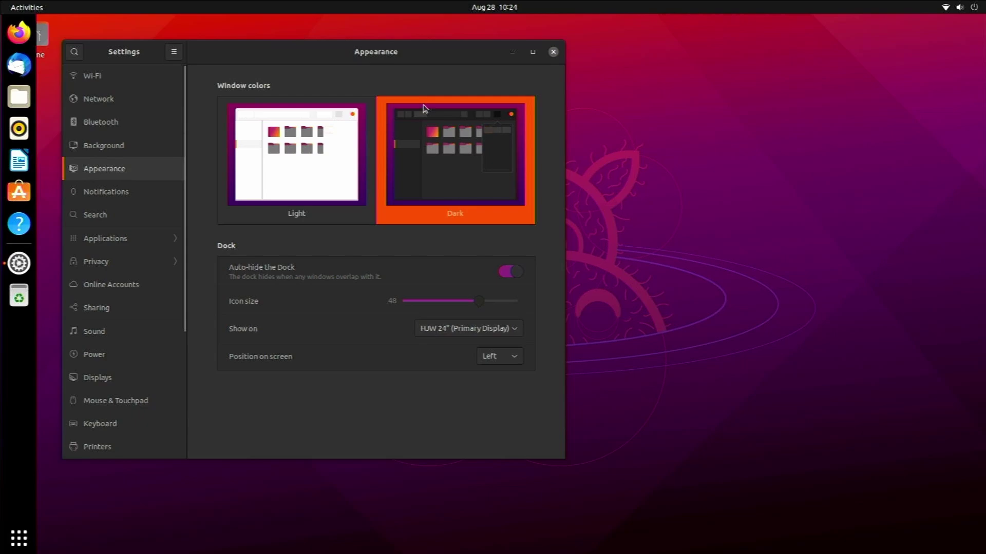
pyautogui.click(532, 52)
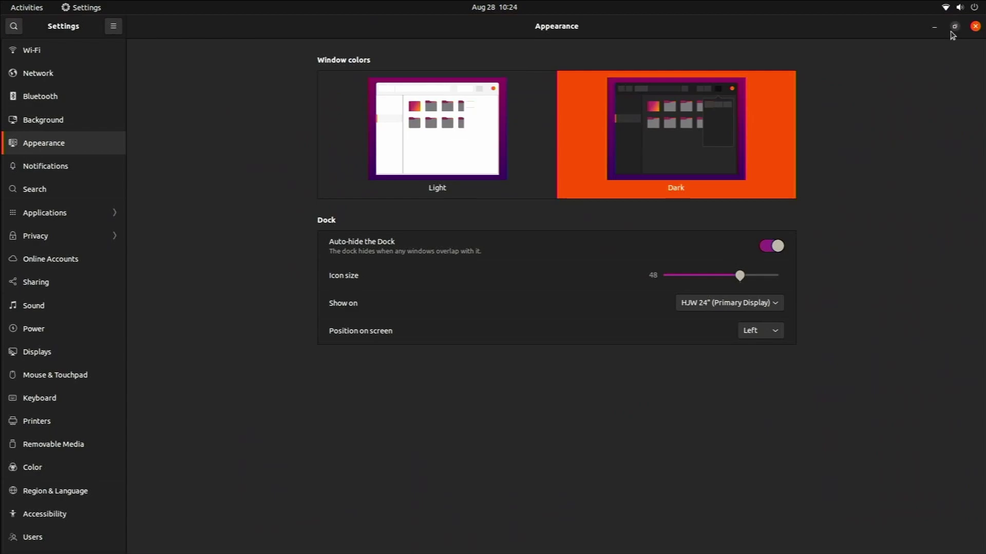
pyautogui.click(954, 26)
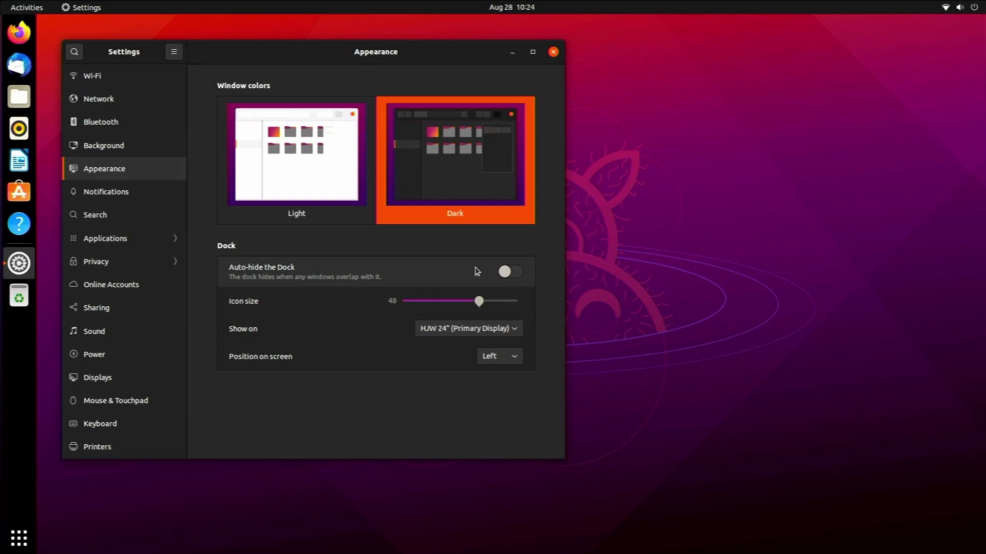
# - Look at the Printers and Displays pages, then close Settings
pyautogui.scroll(-5, 136, 282)
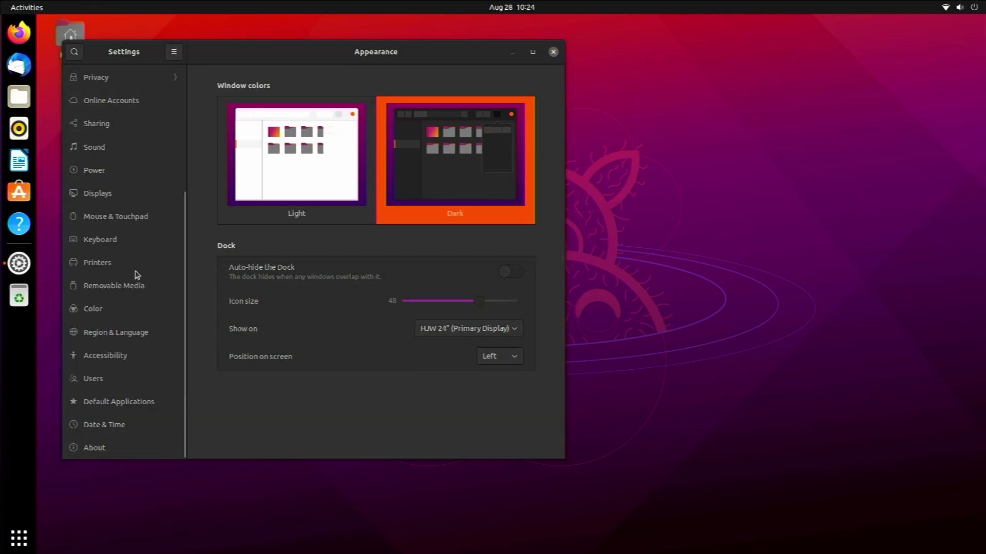
pyautogui.click(134, 261)
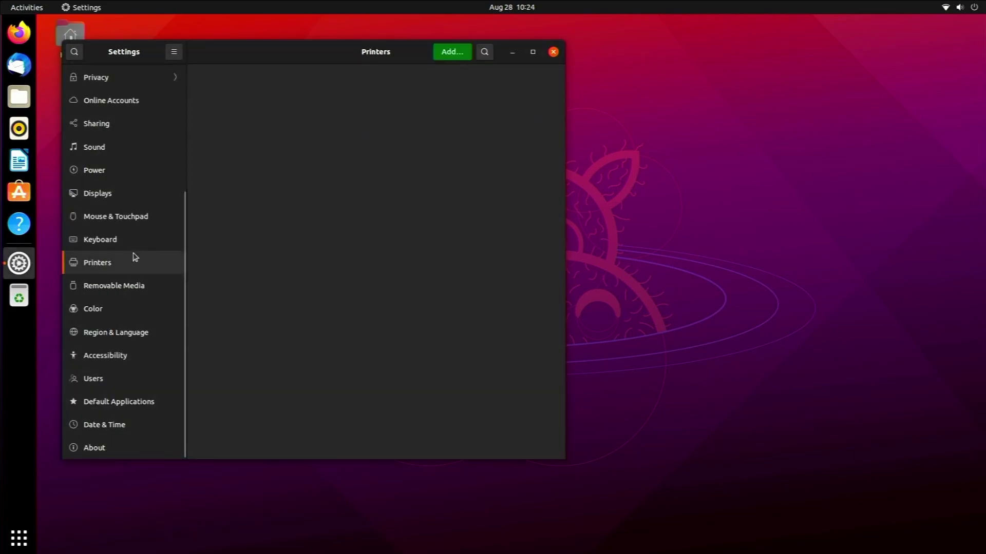
pyautogui.click(133, 187)
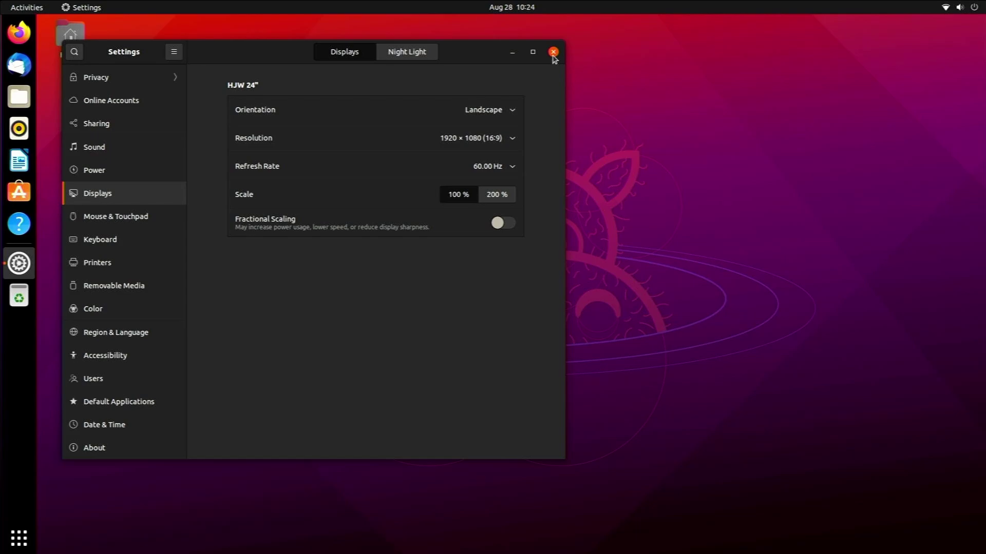
pyautogui.click(553, 52)
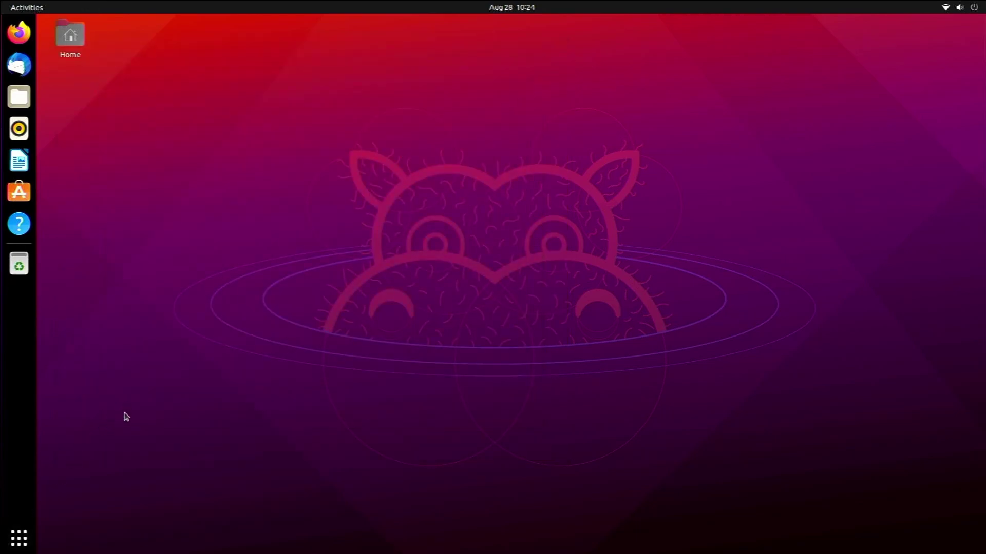
# - Peek at the second workspace in Activities, then reopen the app grid on its first page
pyautogui.click(18, 540)
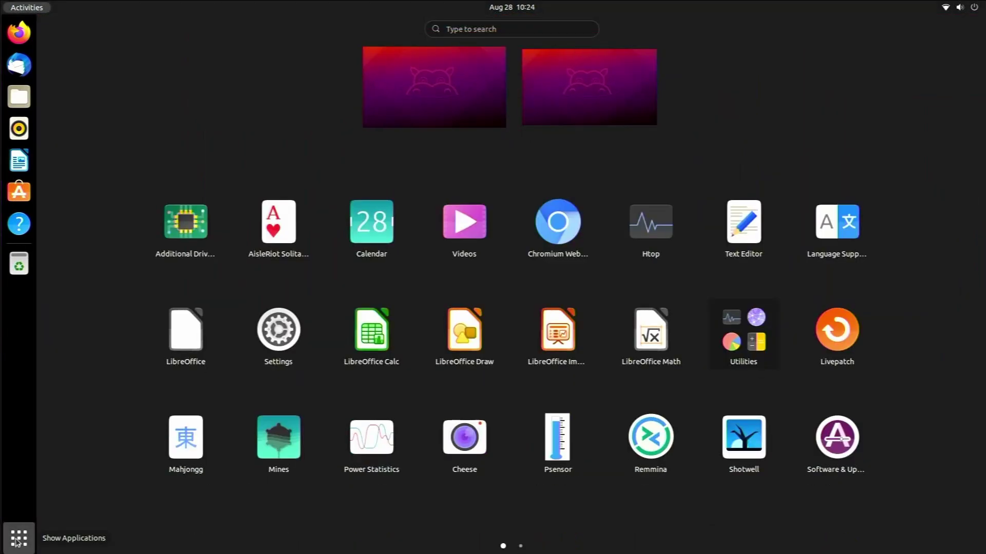
pyautogui.click(18, 540)
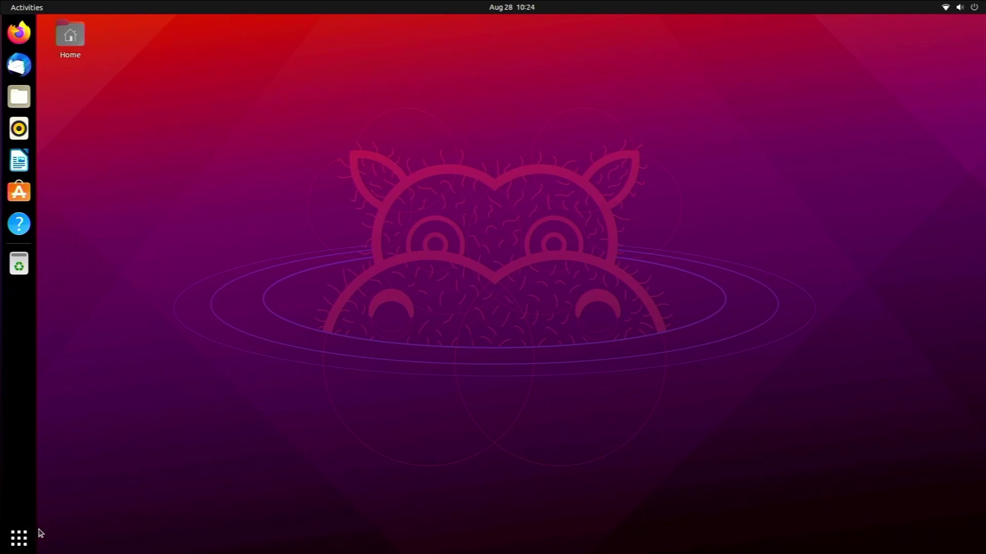
pyautogui.press('super')
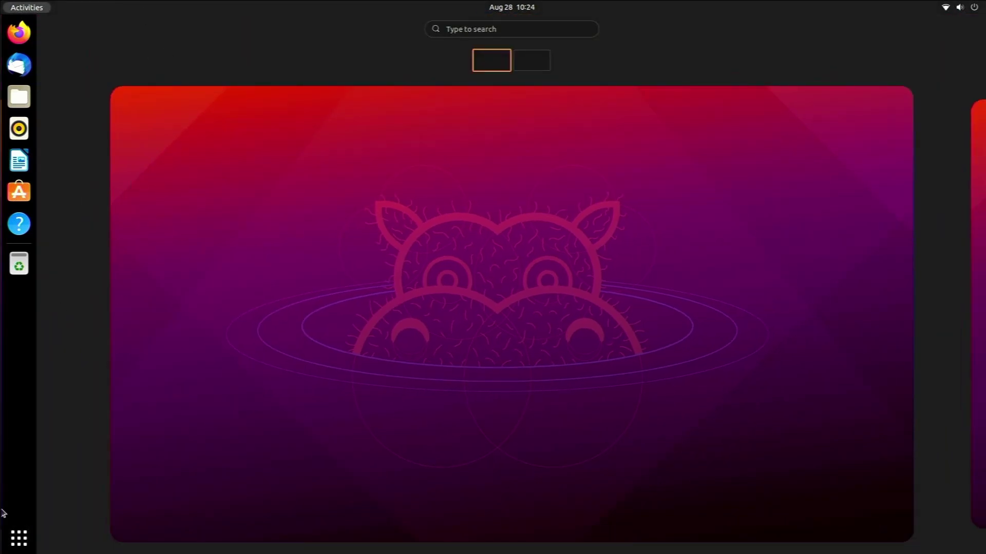
pyautogui.scroll(-1, 585, 421)
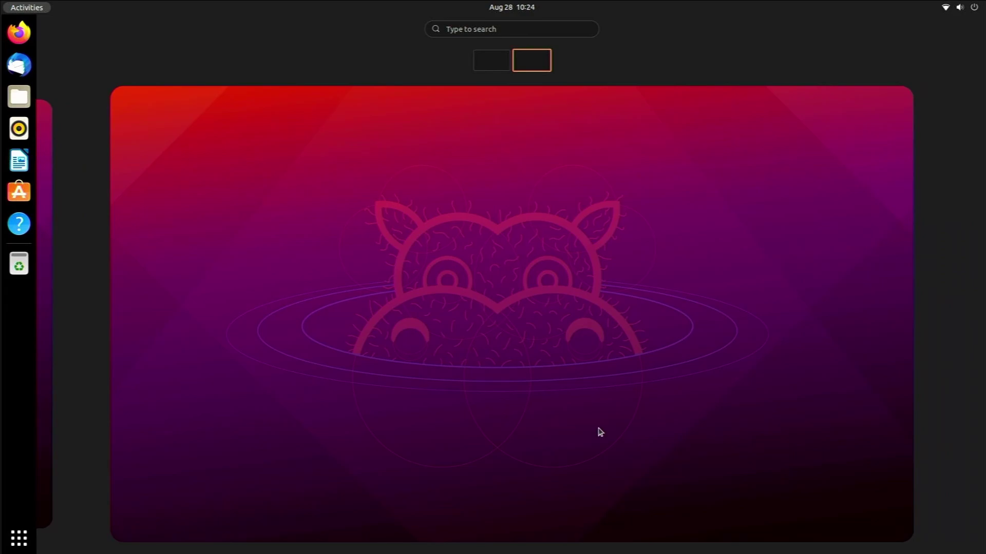
pyautogui.scroll(1, 600, 433)
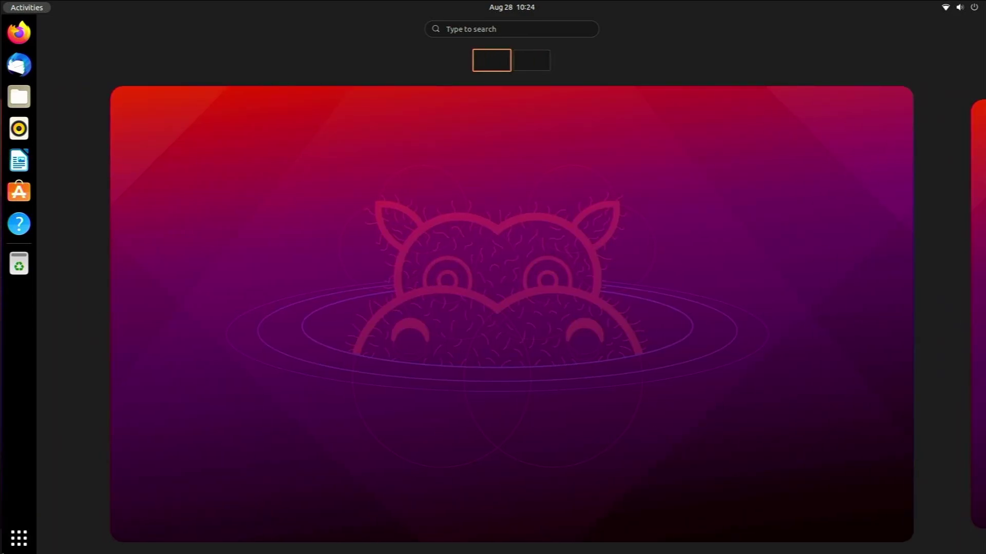
pyautogui.click(19, 538)
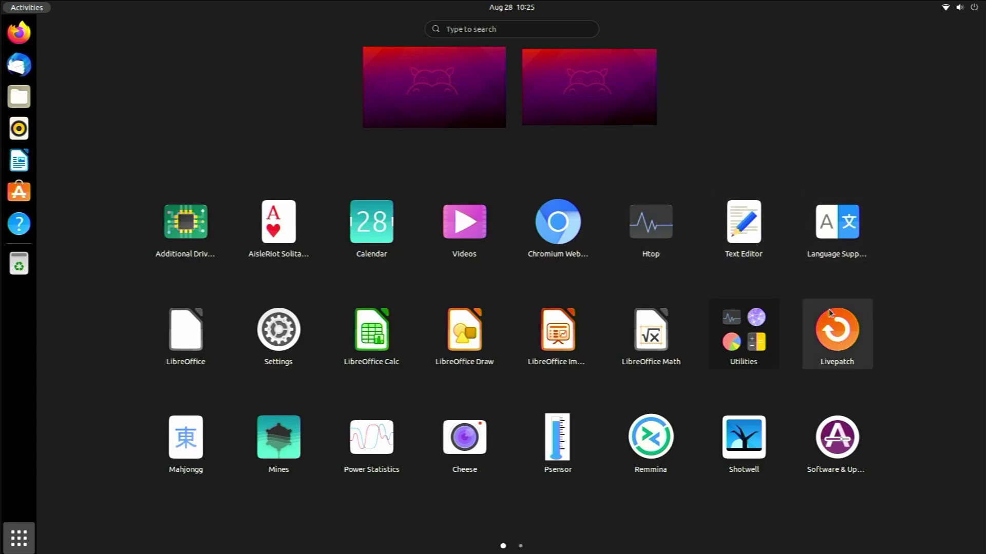
# - Page through the app grid and the Utilities folder's pages, then close the folder
pyautogui.scroll(-1, 518, 415)
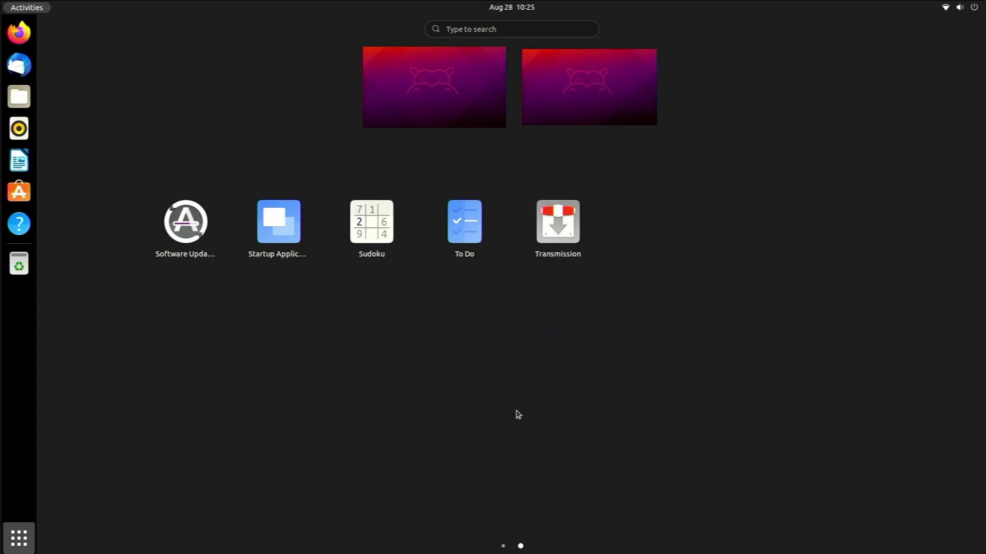
pyautogui.scroll(1, 519, 418)
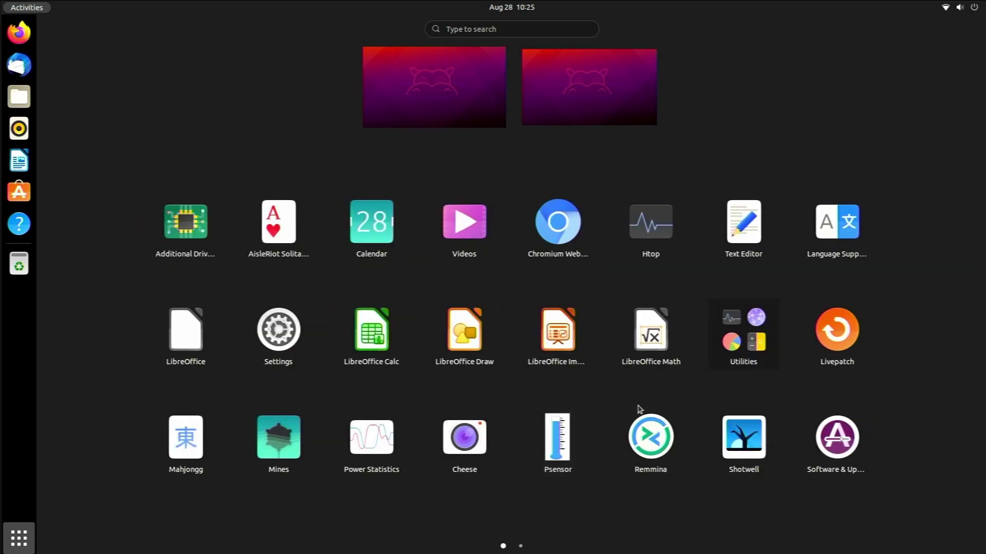
pyautogui.click(748, 348)
pyautogui.scroll(-1, 522, 371)
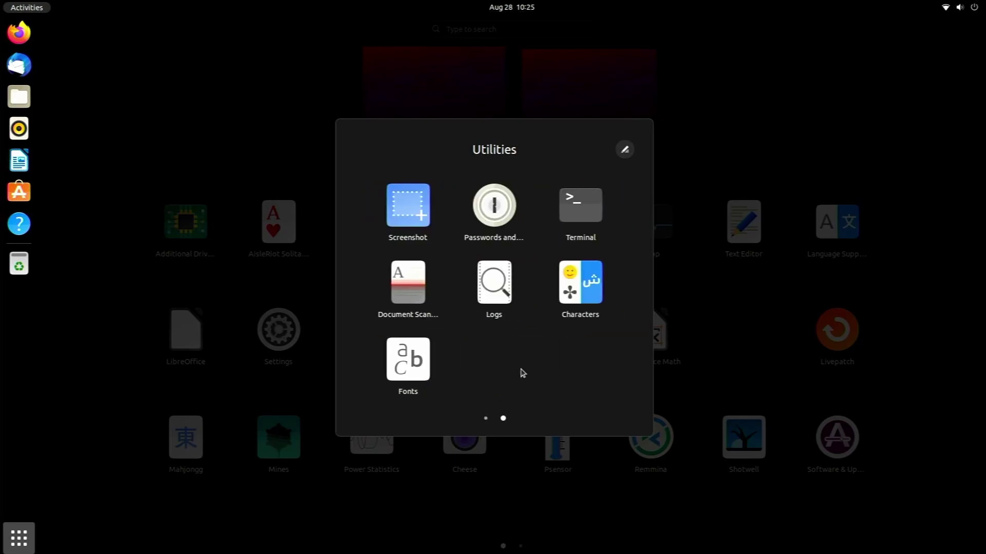
pyautogui.scroll(1, 521, 379)
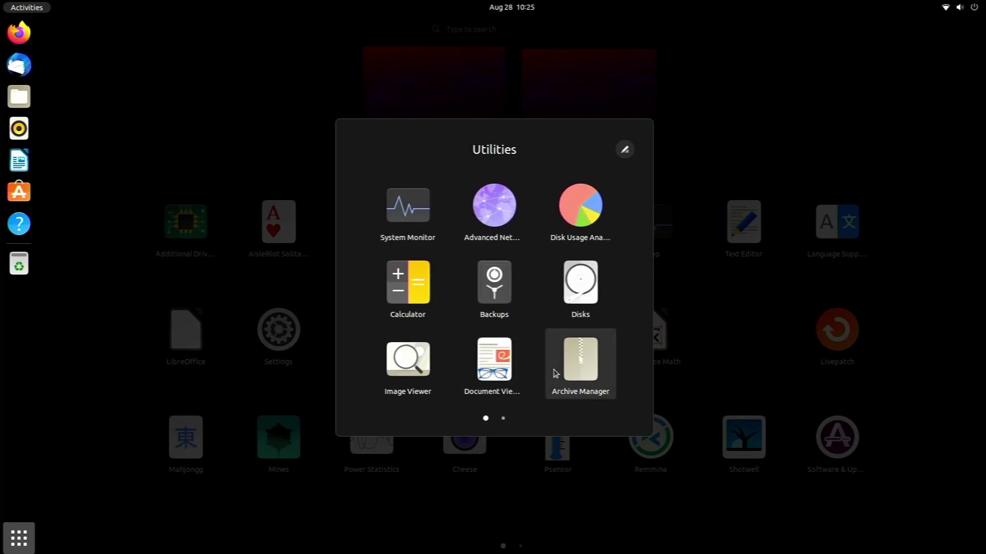
pyautogui.scroll(-1, 544, 371)
pyautogui.click(797, 383)
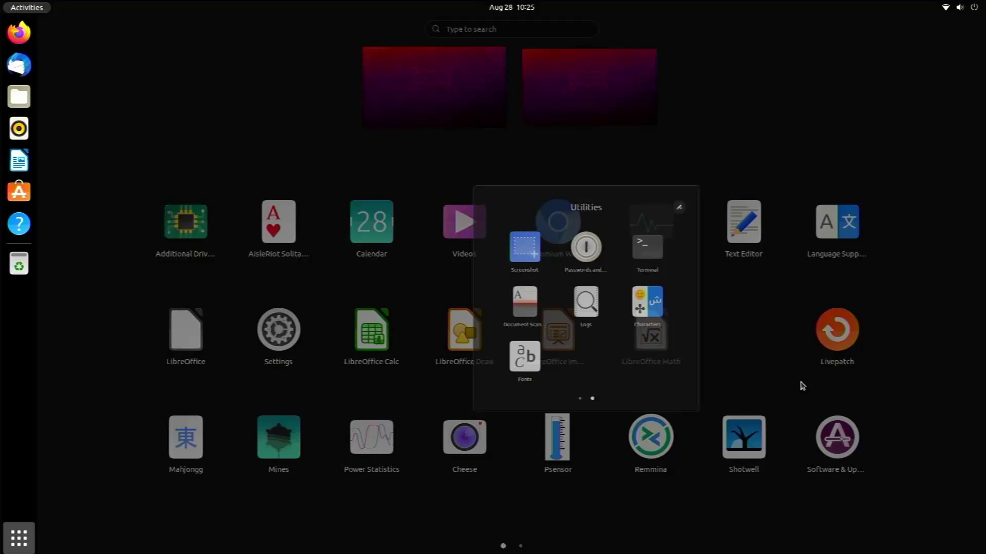
# - Scroll the app grid pages once more and exit to the empty desktop
pyautogui.scroll(-1, 796, 393)
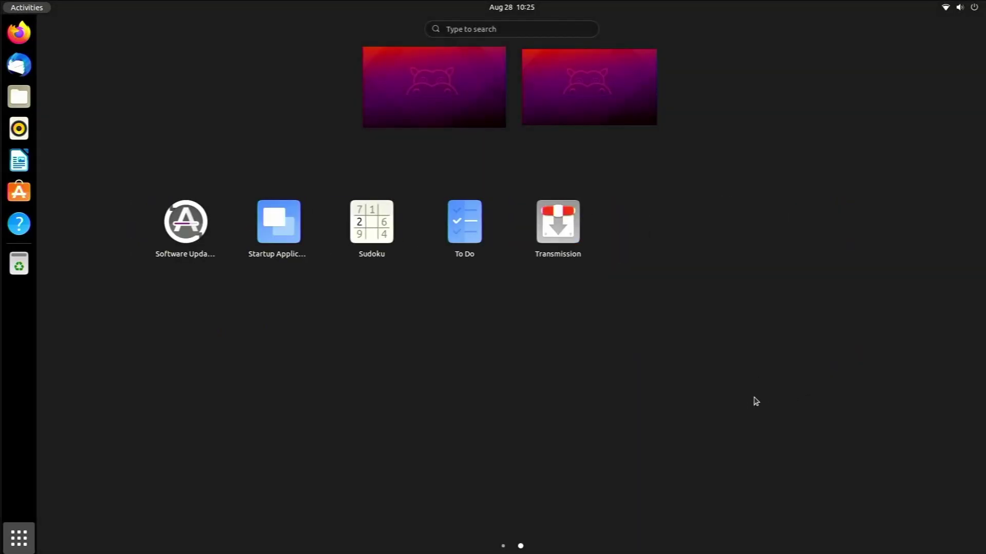
pyautogui.scroll(1, 756, 401)
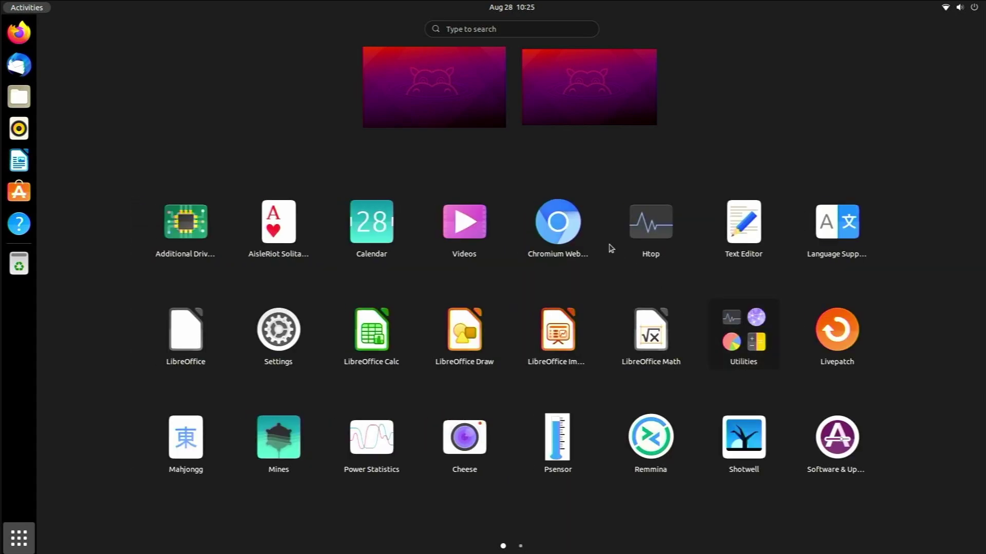
pyautogui.click(469, 102)
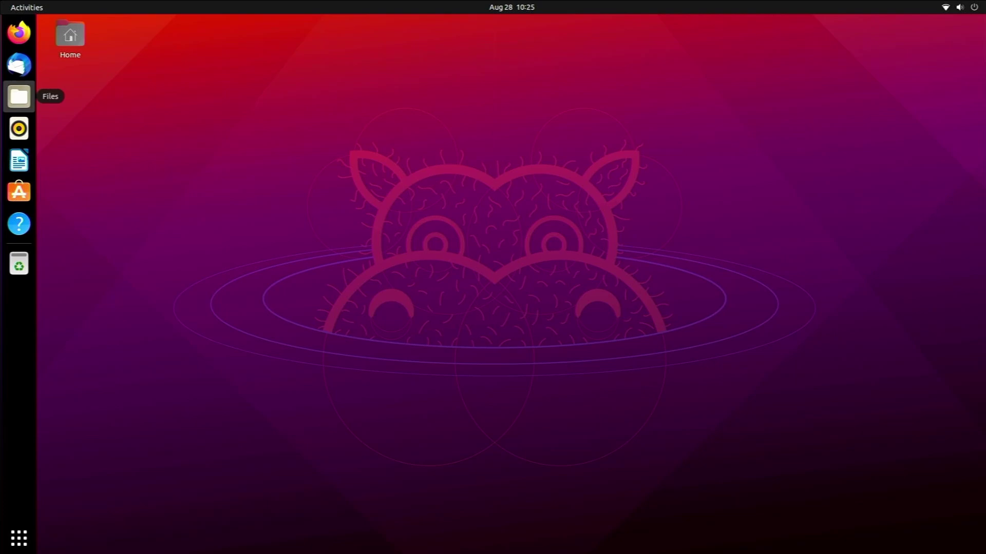
# - Open Files on Home, launch Terminal by searching 'ter', and move it beside Files
pyautogui.click(20, 96)
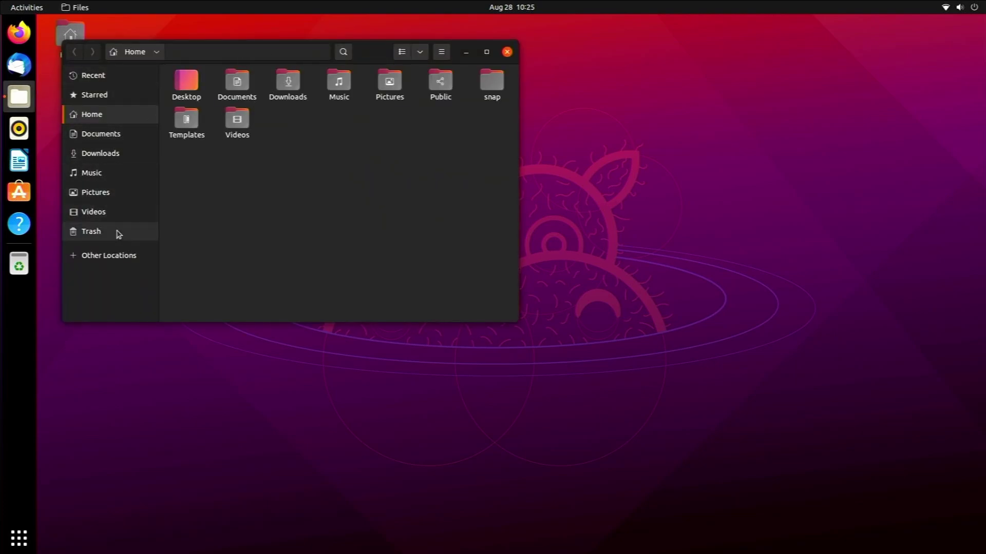
pyautogui.press('super')
pyautogui.write('ter')
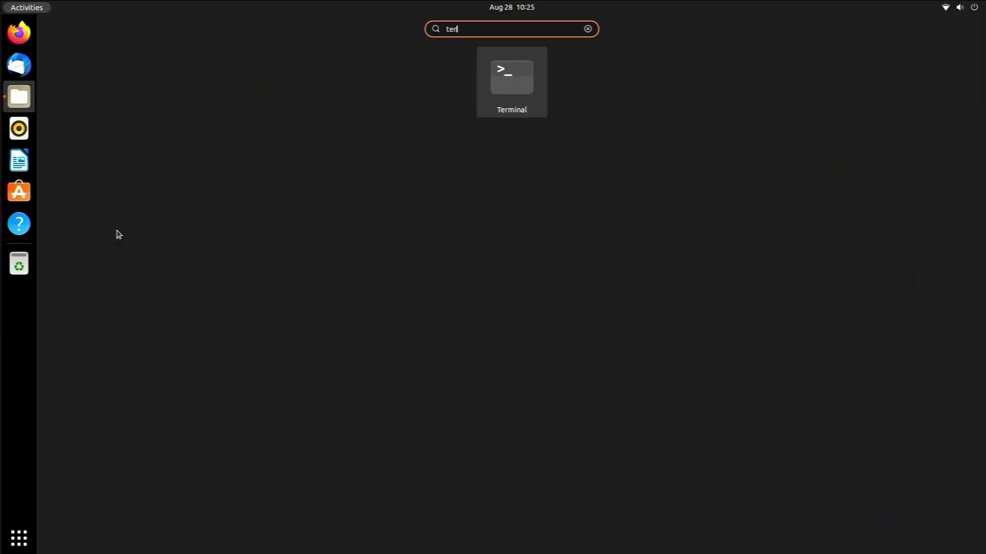
pyautogui.press('Return')
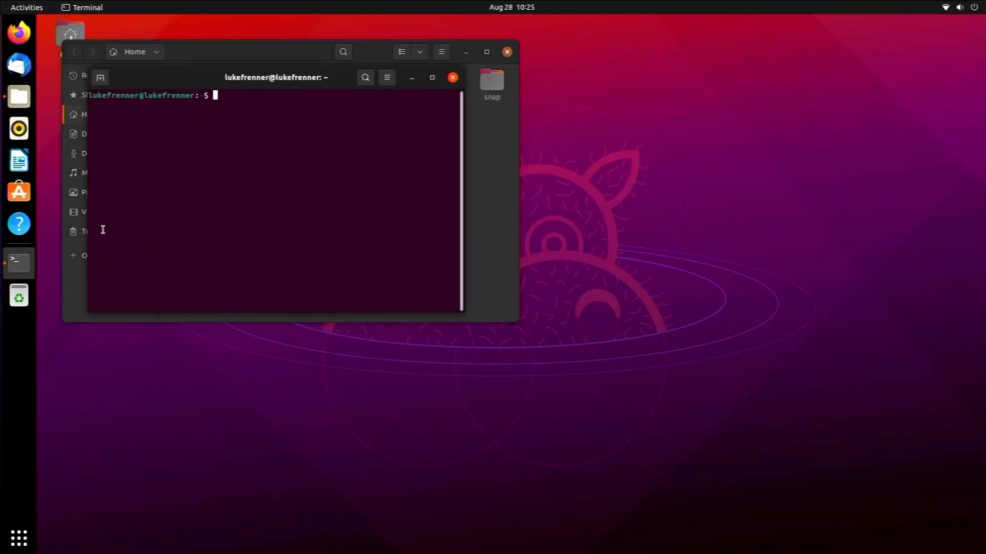
pyautogui.moveTo(287, 82); pyautogui.dragTo(545, 170)
# - Switch to the empty second workspace and launch Ubuntu Software there
pyautogui.click(25, 8)
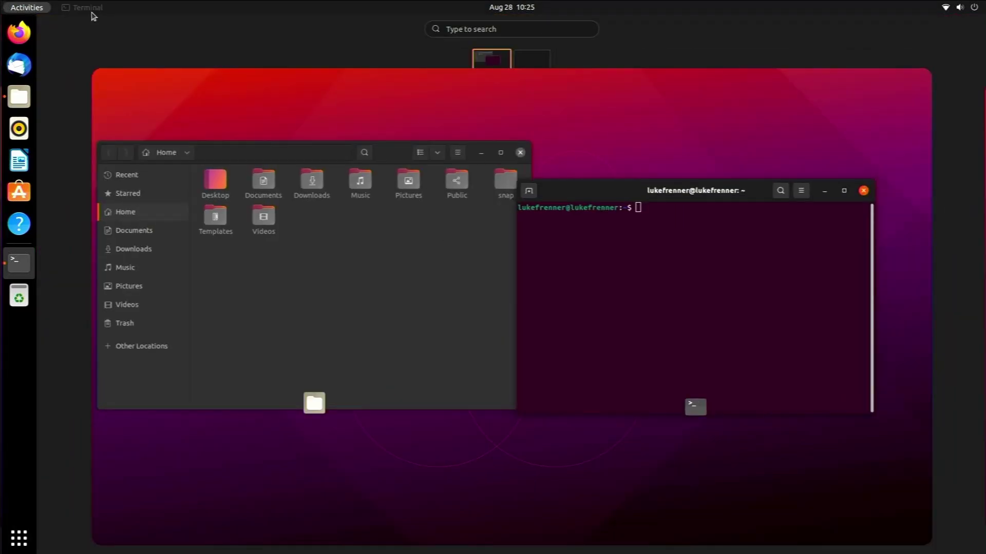
pyautogui.scroll(-1, 631, 215)
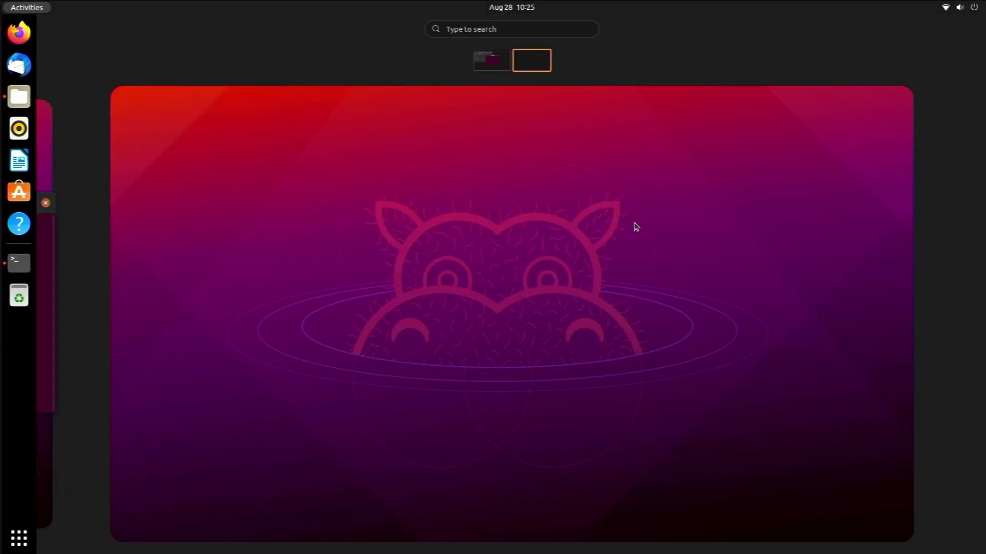
pyautogui.click(636, 229)
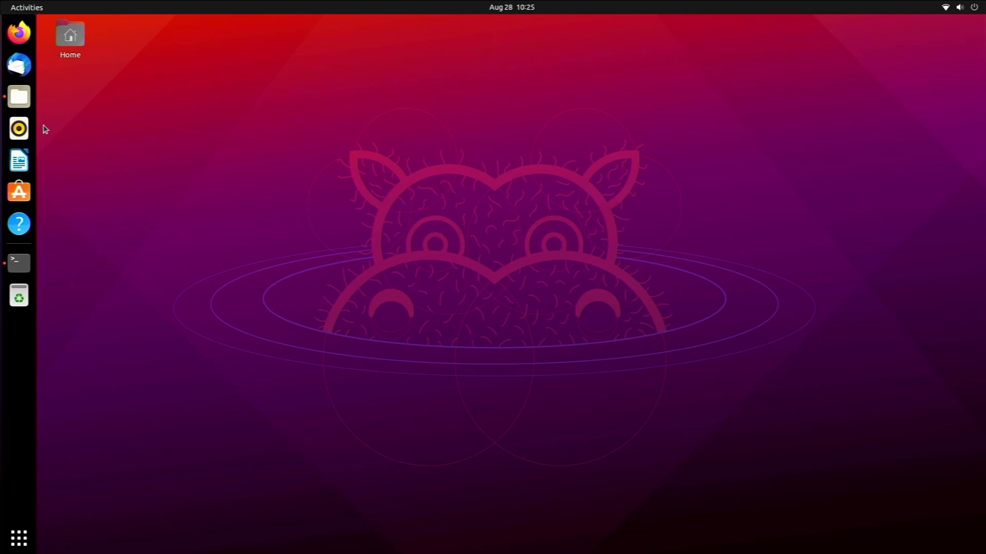
pyautogui.click(18, 189)
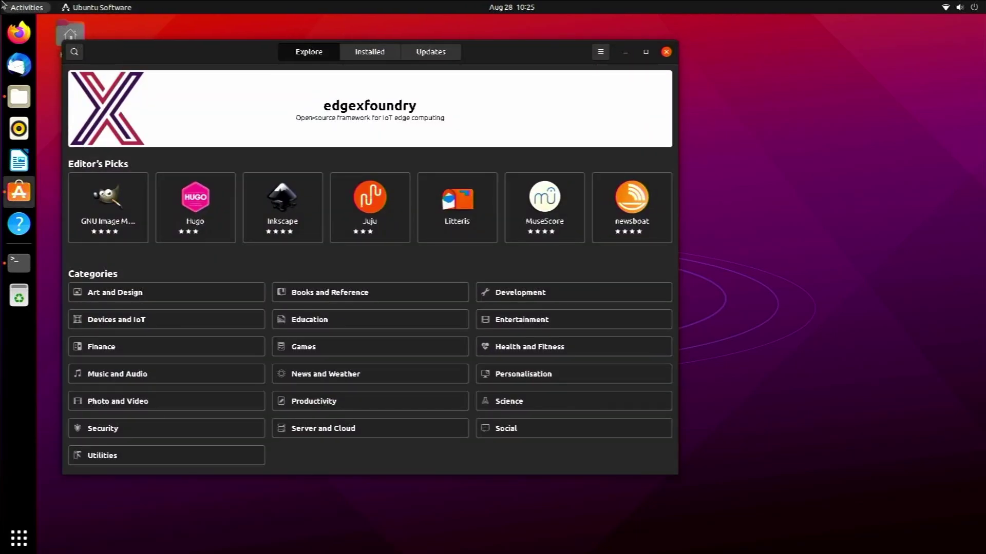
# - Close the Files and Terminal windows from the Activities overview
pyautogui.click(3, 5)
pyautogui.scroll(-1, 205, 154)
pyautogui.scroll(1, 226, 169)
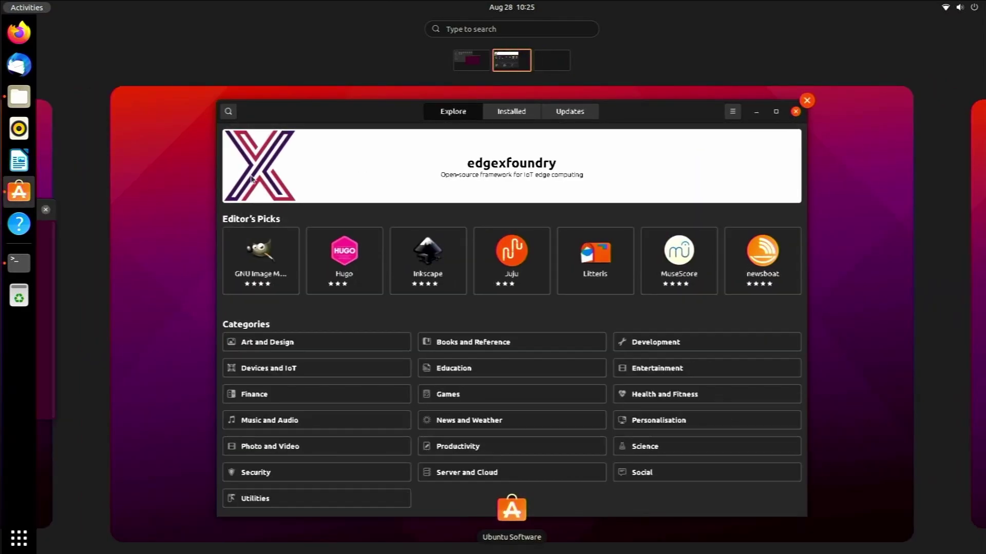
pyautogui.scroll(1, 251, 179)
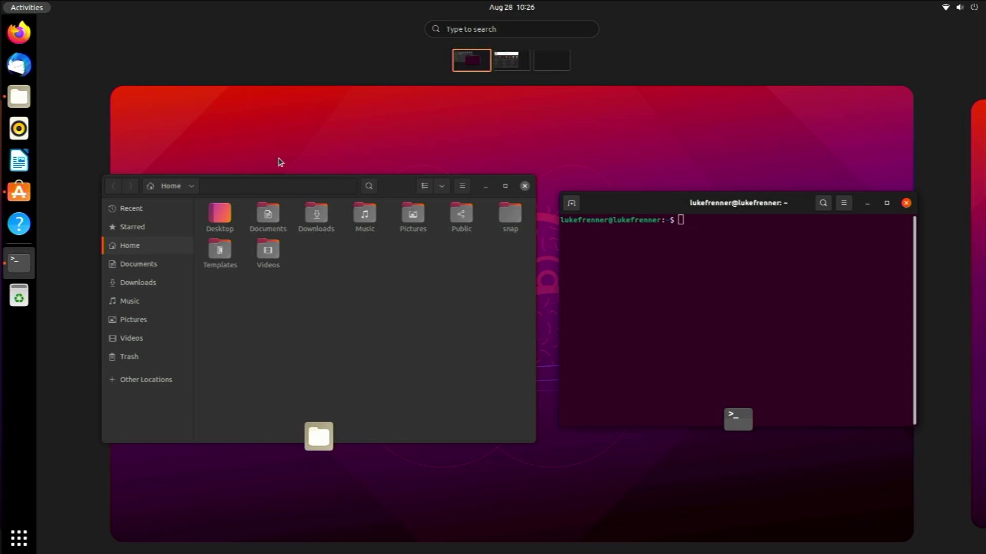
pyautogui.click(271, 177)
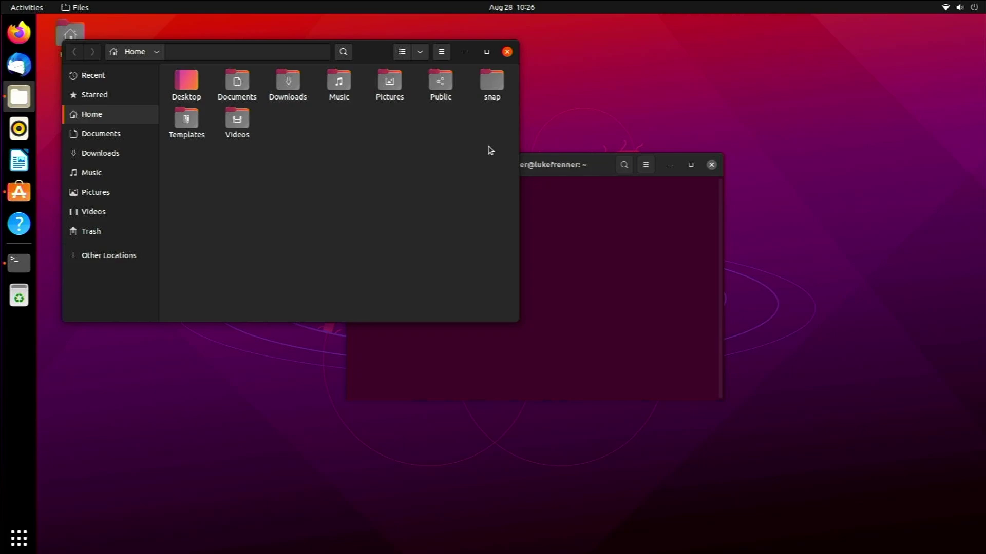
pyautogui.click(507, 52)
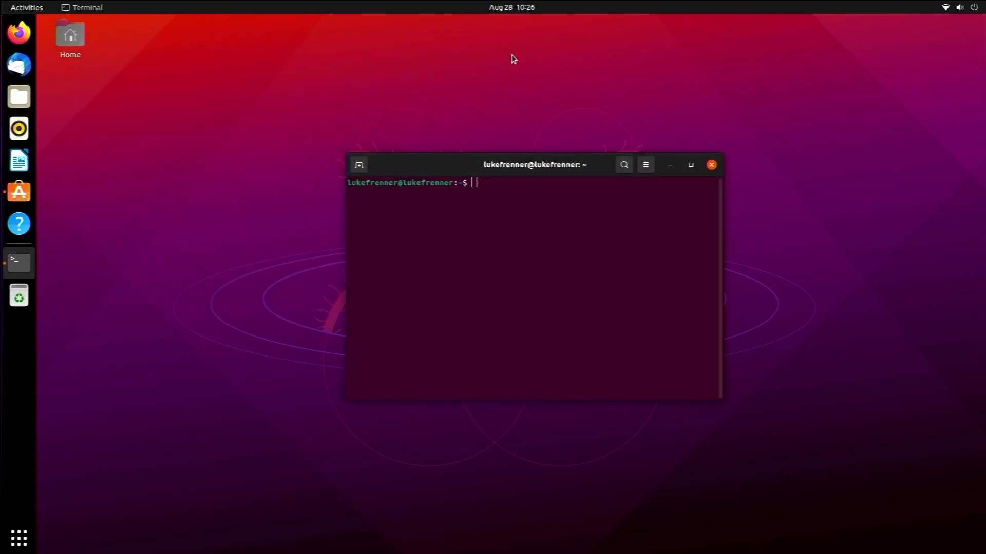
pyautogui.click(712, 165)
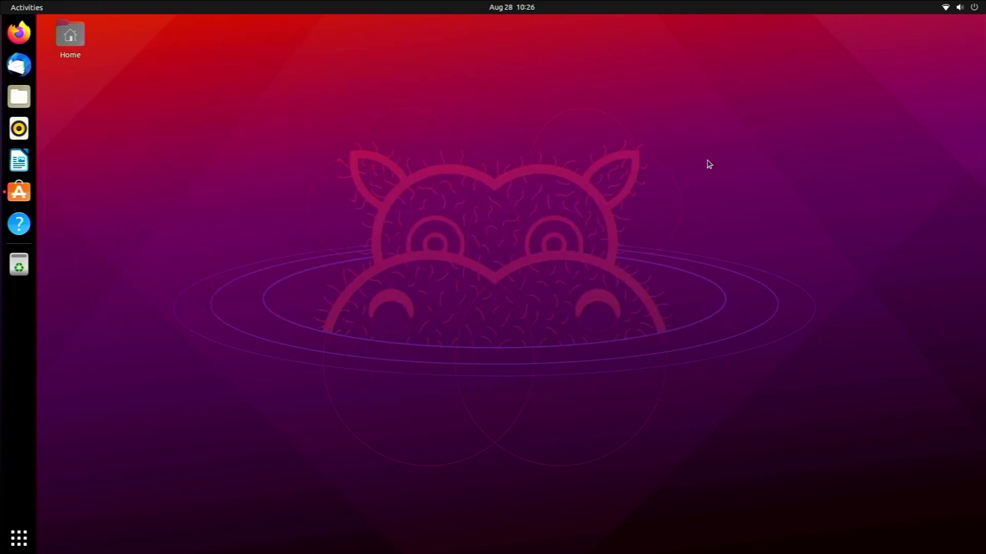
# - Close Ubuntu Software on its workspace and return to the bare desktop
pyautogui.click(27, 8)
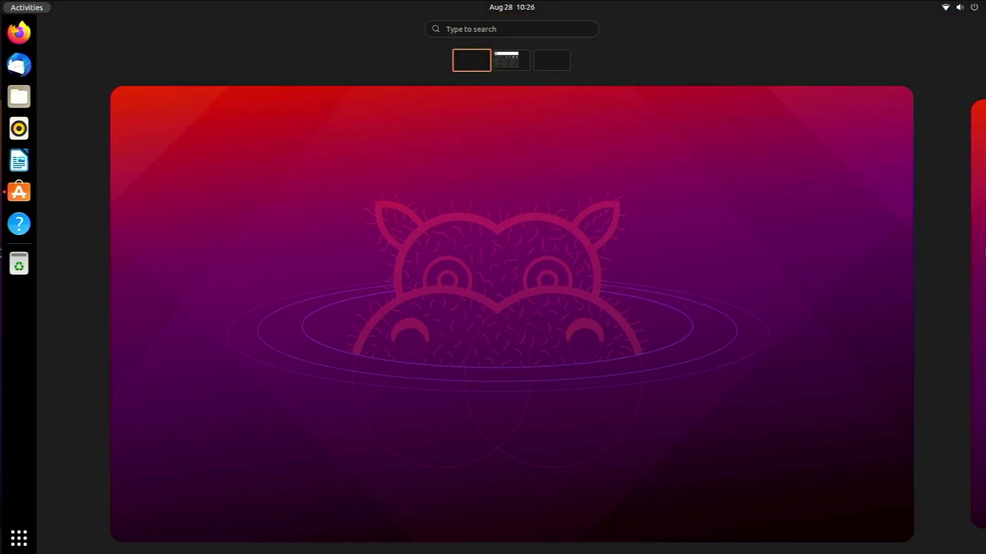
pyautogui.click(978, 251)
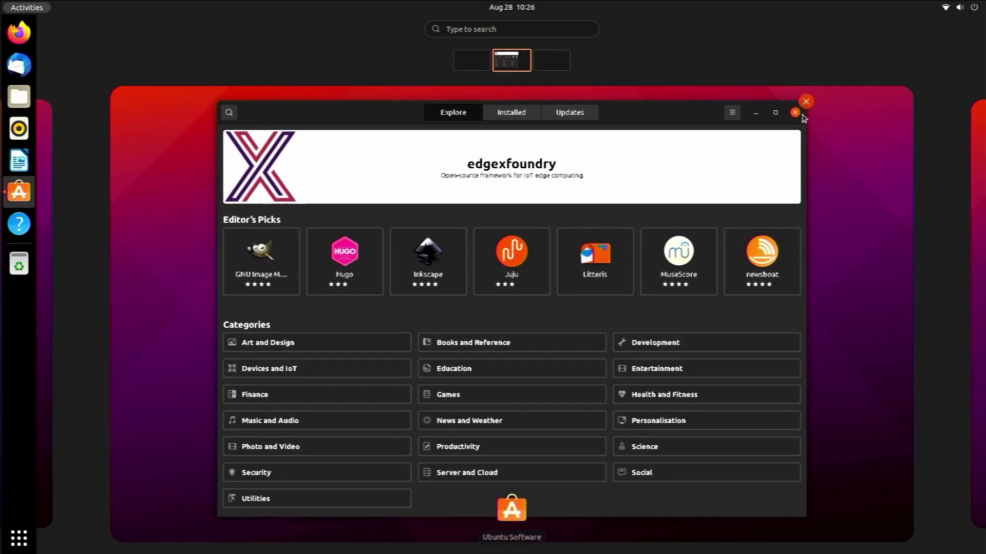
pyautogui.click(806, 101)
pyautogui.click(776, 128)
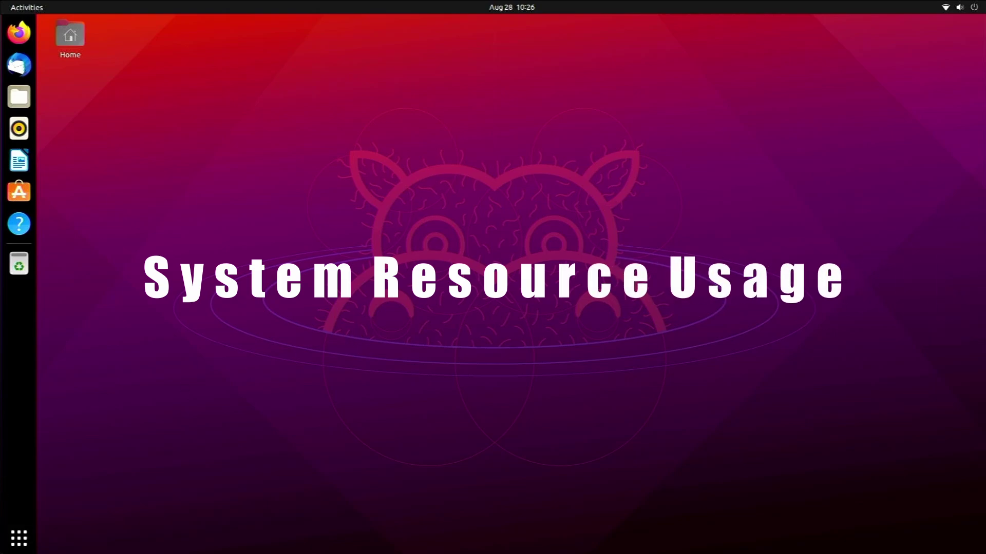
# - Launch Terminal via a 'ter' search, run htop, and move the window to mid-screen
pyautogui.click(6, 546)
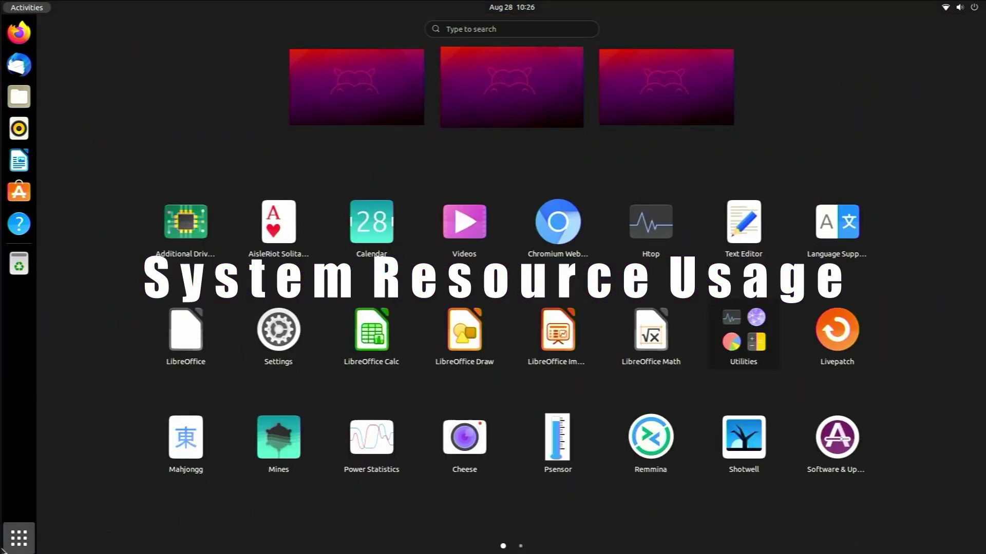
pyautogui.write('t')
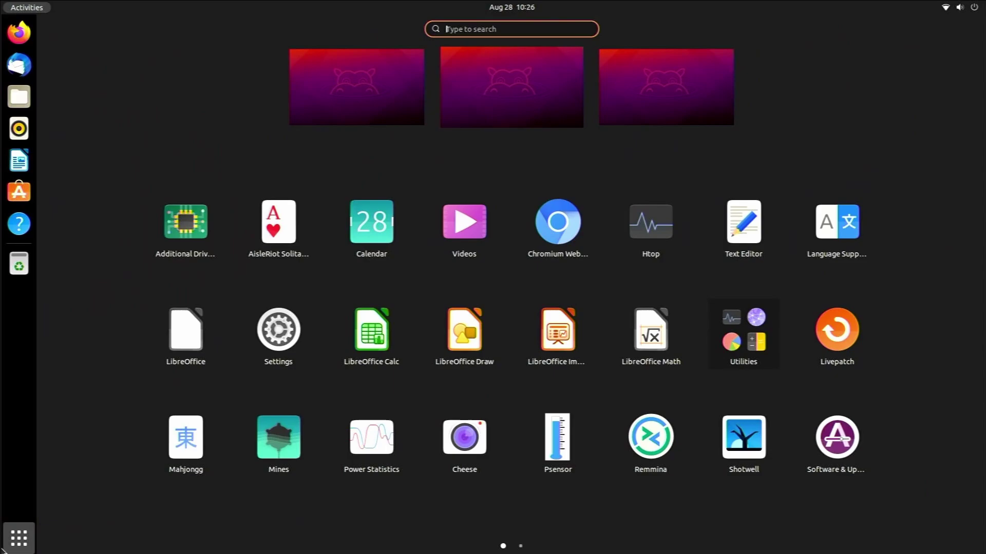
pyautogui.write('er')
pyautogui.press('Return')
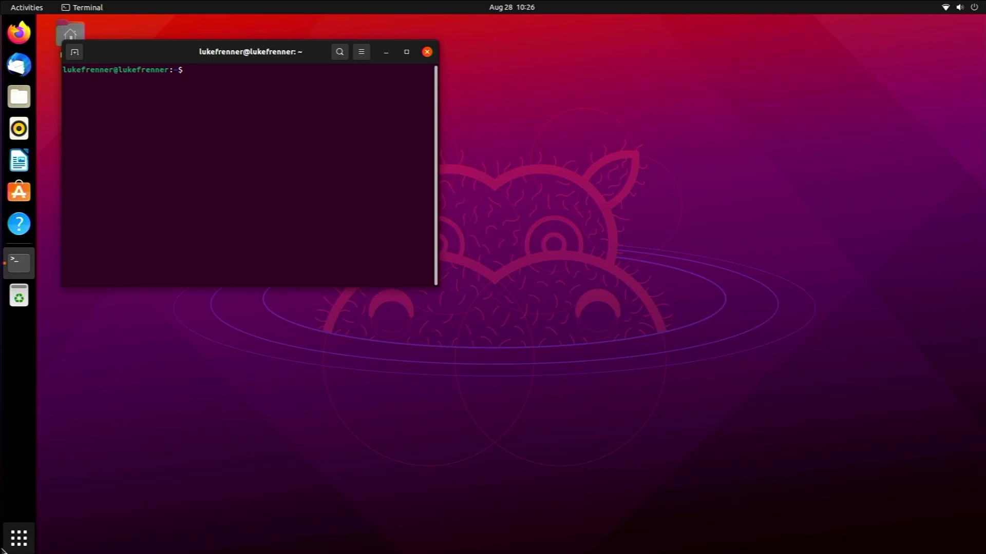
pyautogui.write('htop')
pyautogui.press('Return')
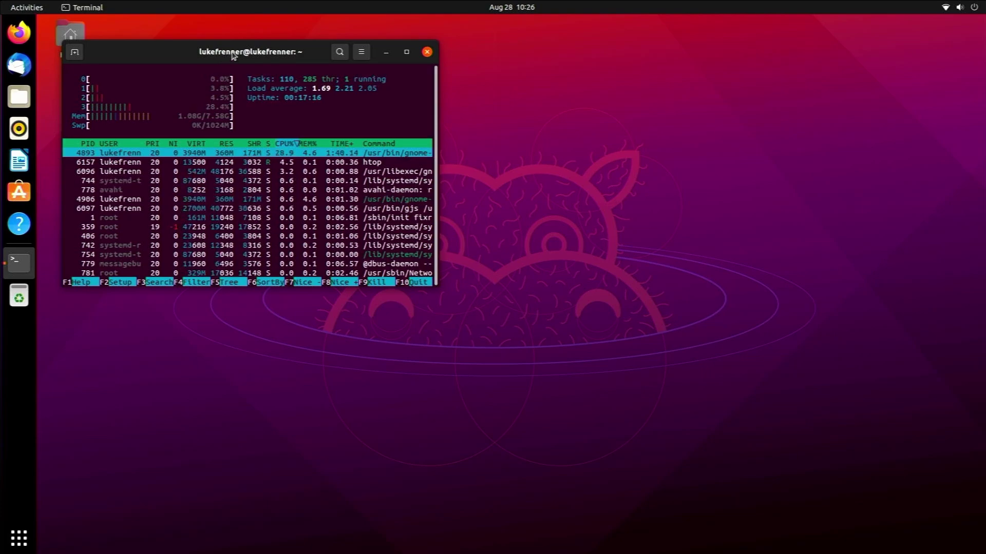
pyautogui.moveTo(232, 55); pyautogui.dragTo(441, 121)
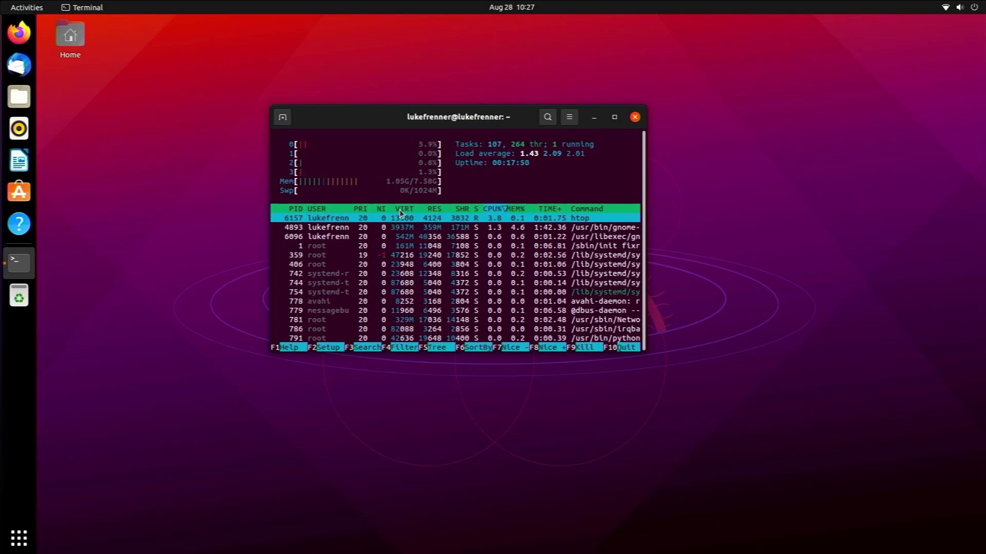
# - Run neofetch, highlight its CPU, memory and desktop lines, then close the terminal
pyautogui.write('q')
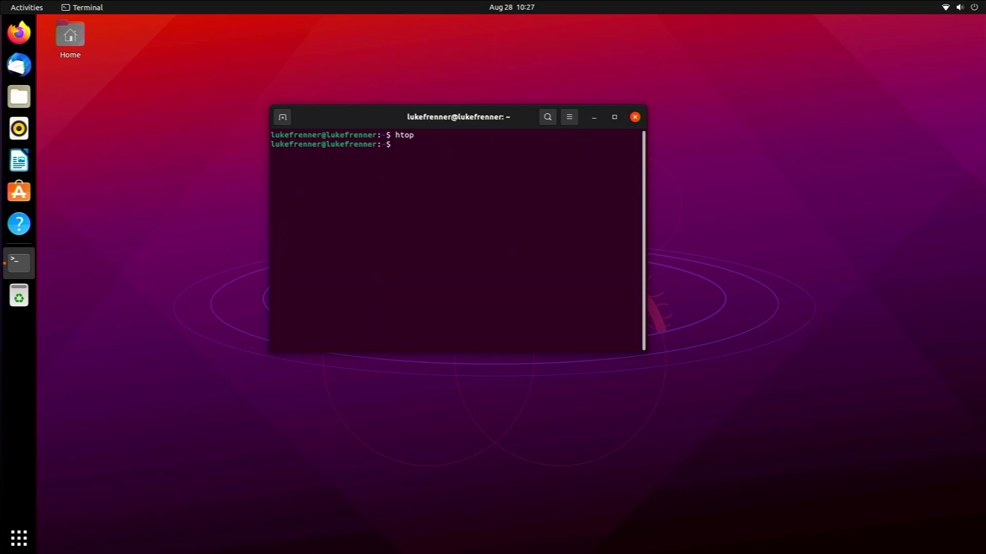
pyautogui.write('neofetch')
pyautogui.press('Return')
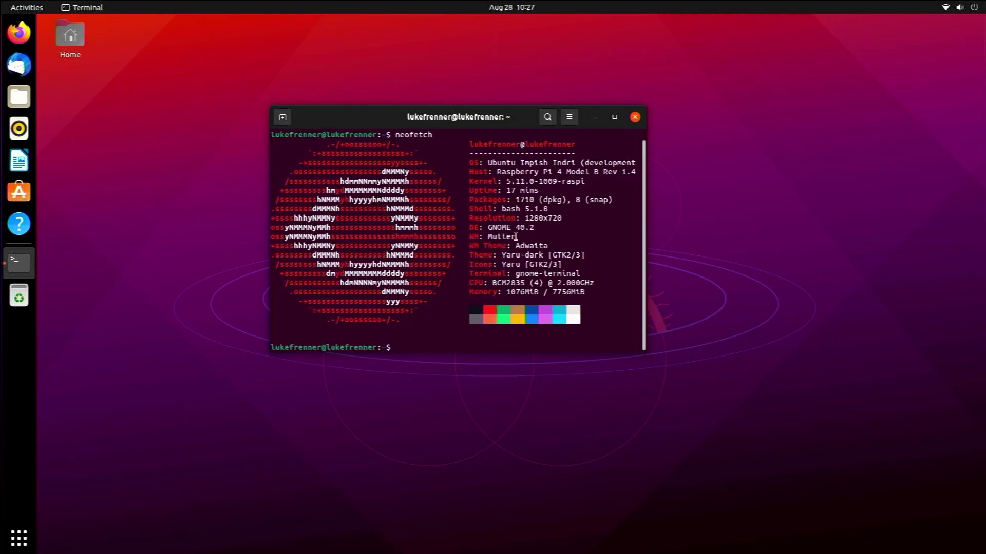
pyautogui.moveTo(531, 281); pyautogui.dragTo(569, 291)
pyautogui.click(559, 278)
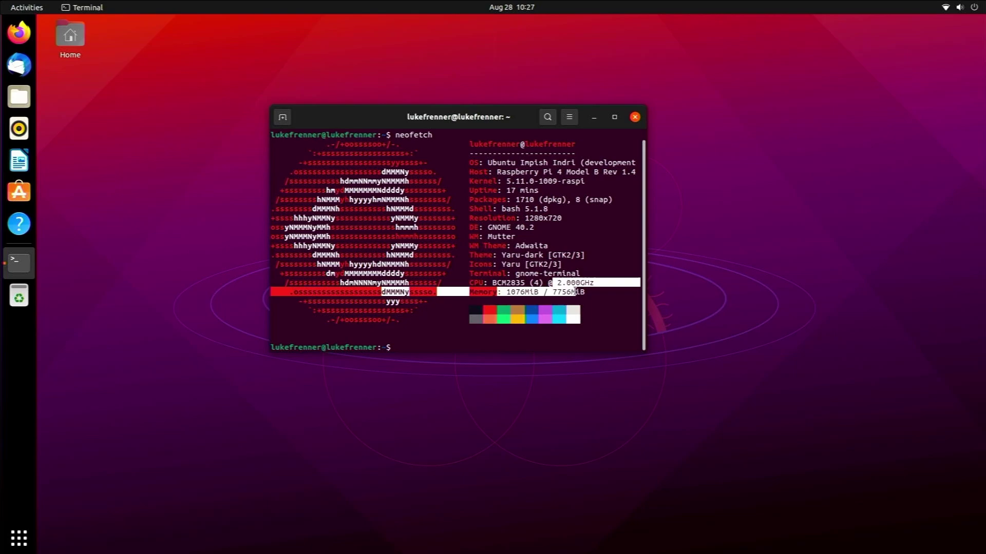
pyautogui.click(575, 290)
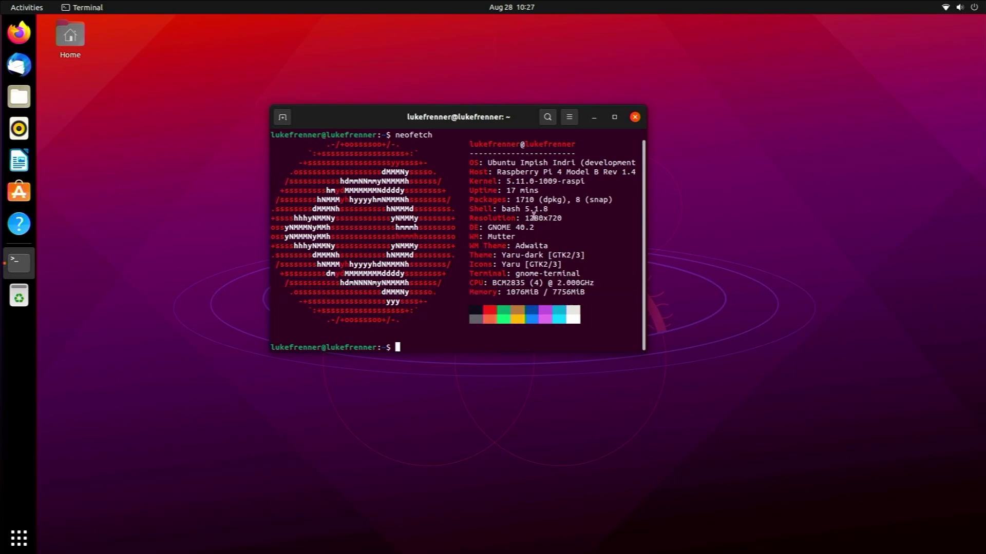
pyautogui.moveTo(490, 226); pyautogui.dragTo(529, 232)
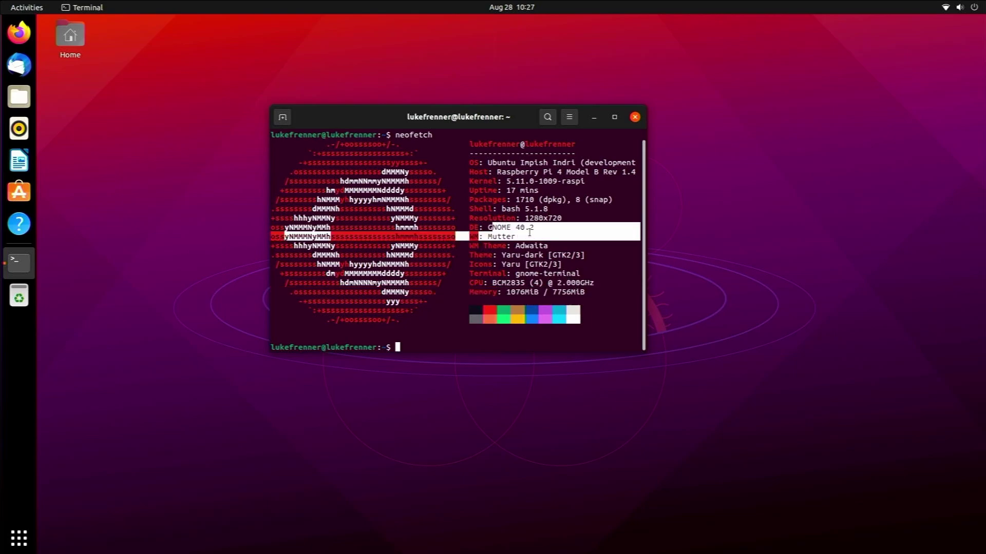
pyautogui.click(530, 233)
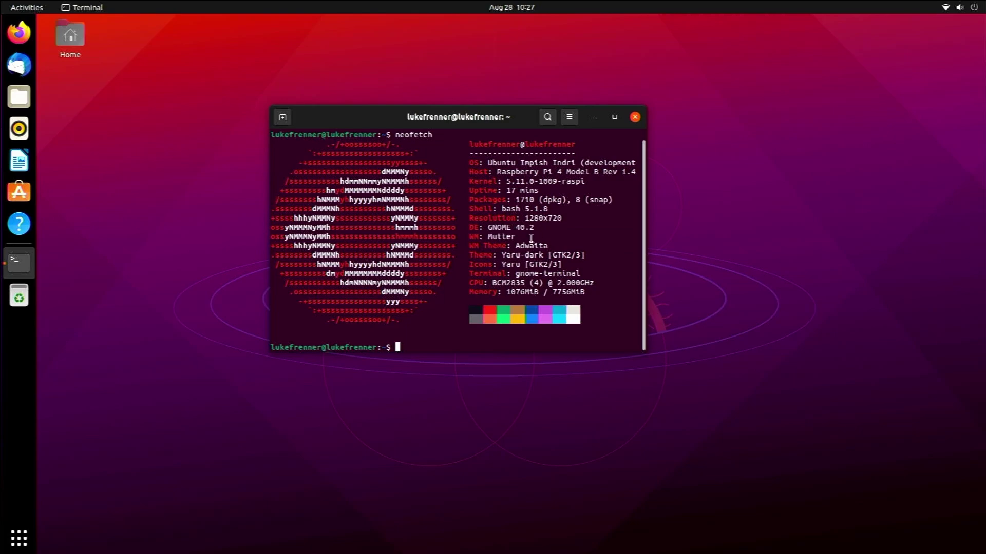
pyautogui.click(634, 117)
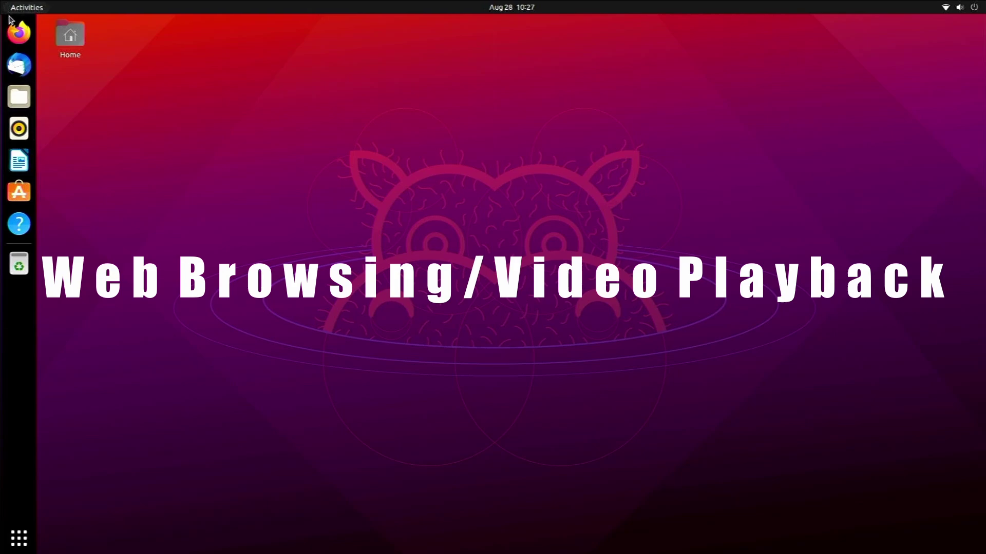
# - In Firefox, search 'pi4', open the Raspberry Pi 4 product page, then close the window
pyautogui.click(19, 32)
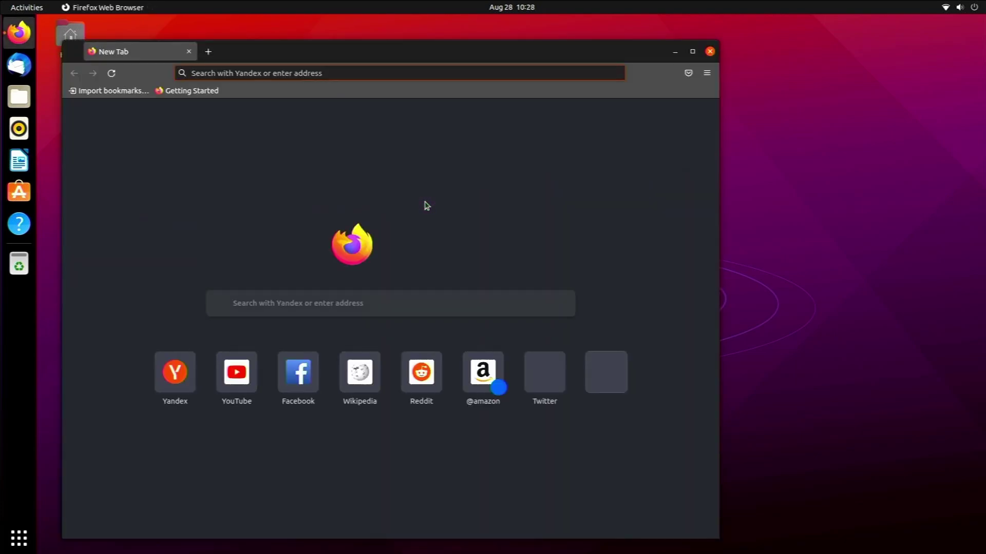
pyautogui.click(431, 74)
pyautogui.write('pi4')
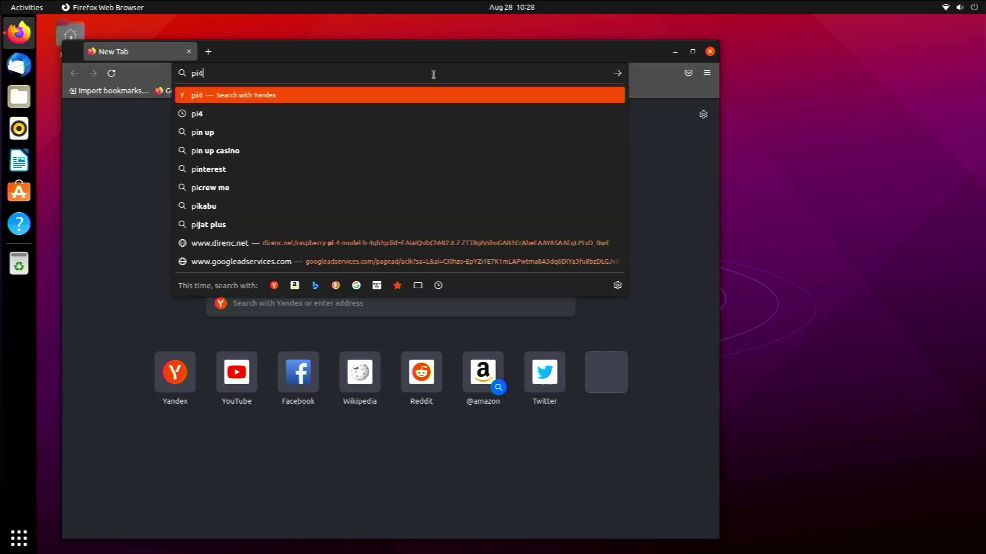
pyautogui.press('Return')
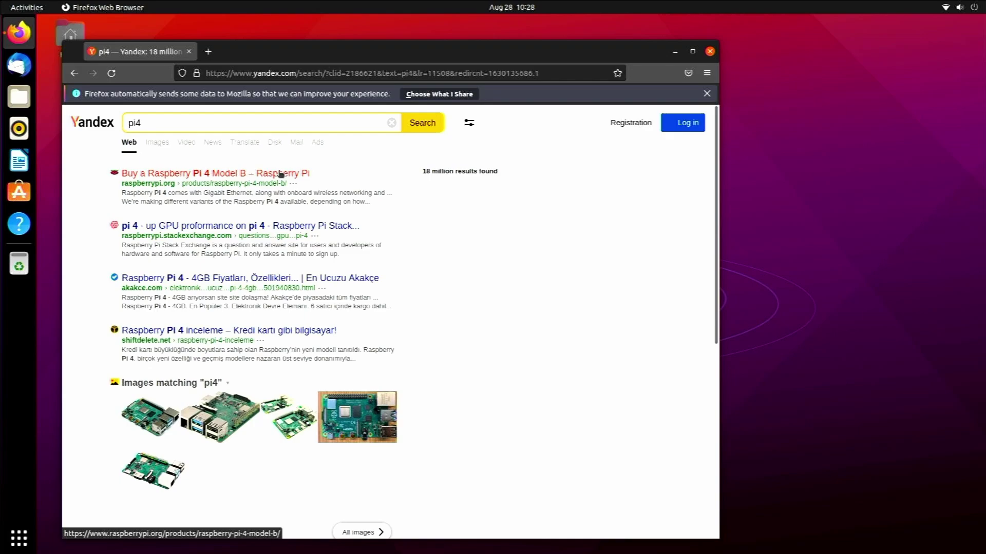
pyautogui.tripleClick(280, 174)
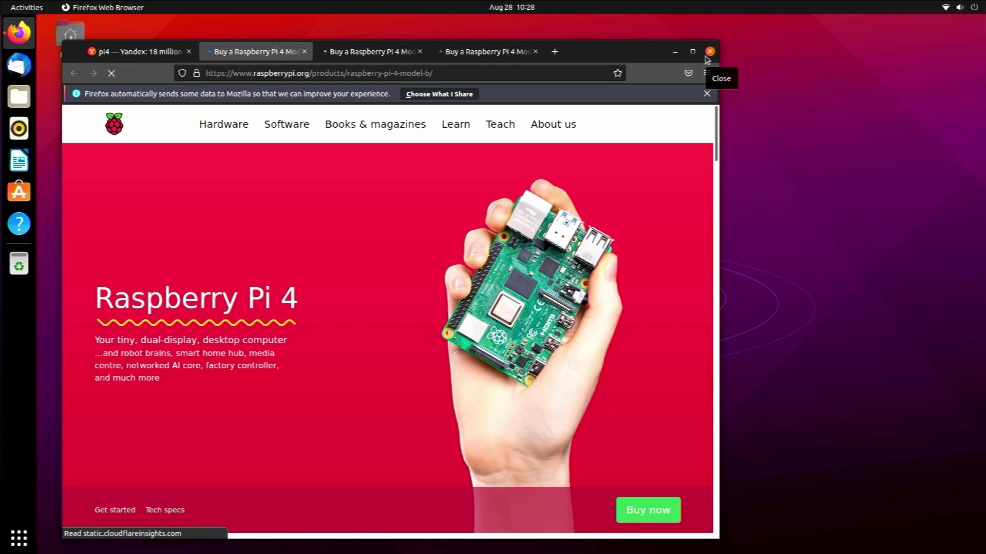
pyautogui.click(708, 57)
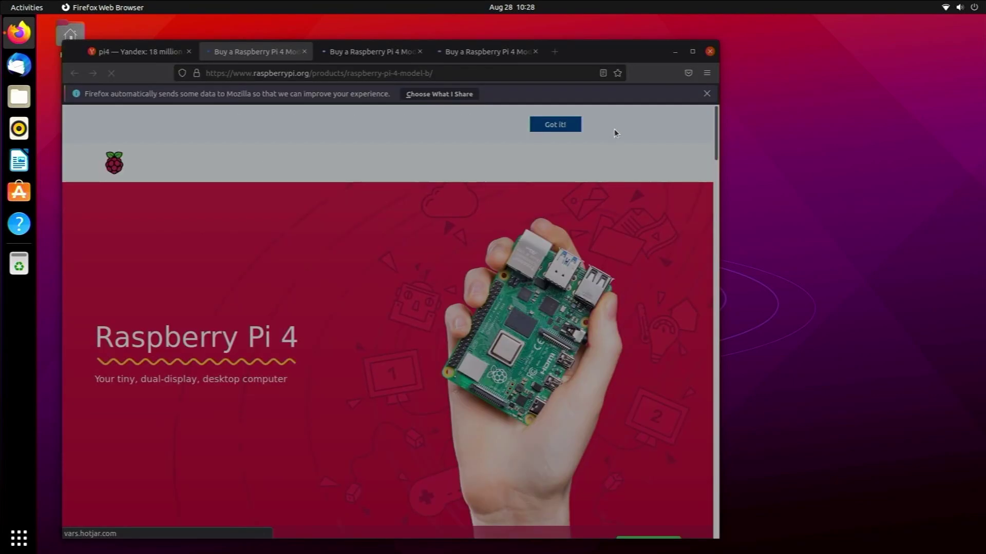
pyautogui.click(711, 52)
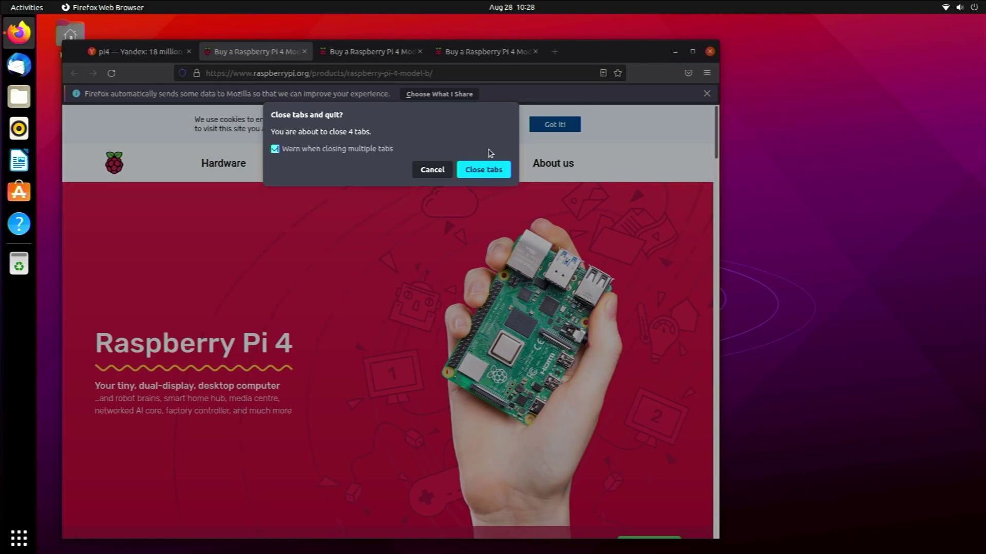
# - Quit Firefox closing all its tabs, then launch Chromium by searching 'chro' in the app grid
pyautogui.click(481, 170)
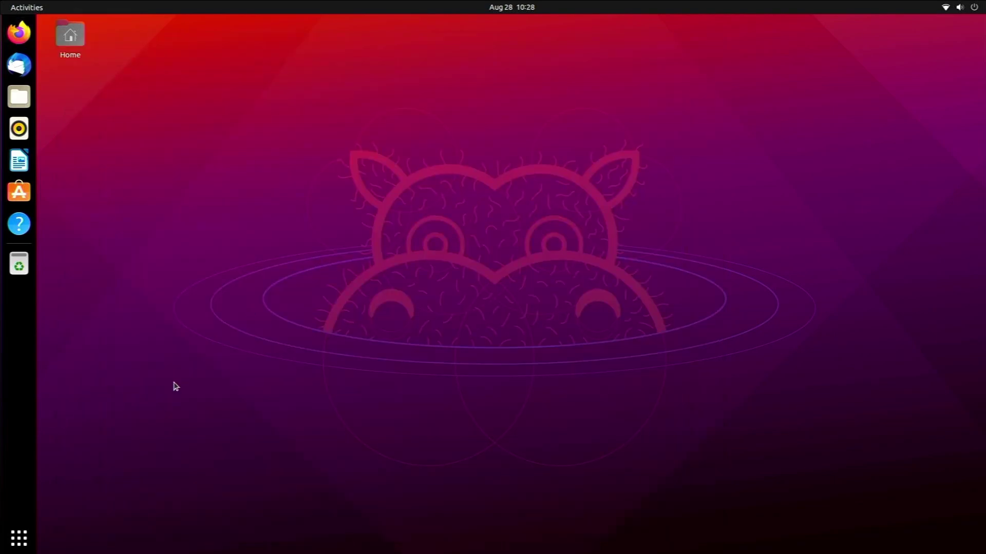
pyautogui.click(17, 548)
pyautogui.write('chro')
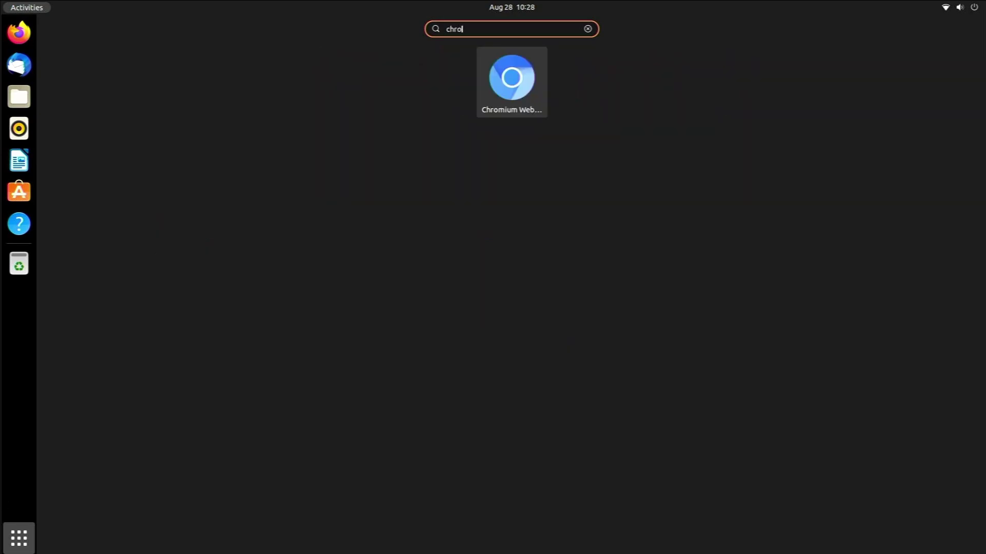
pyautogui.press('Return')
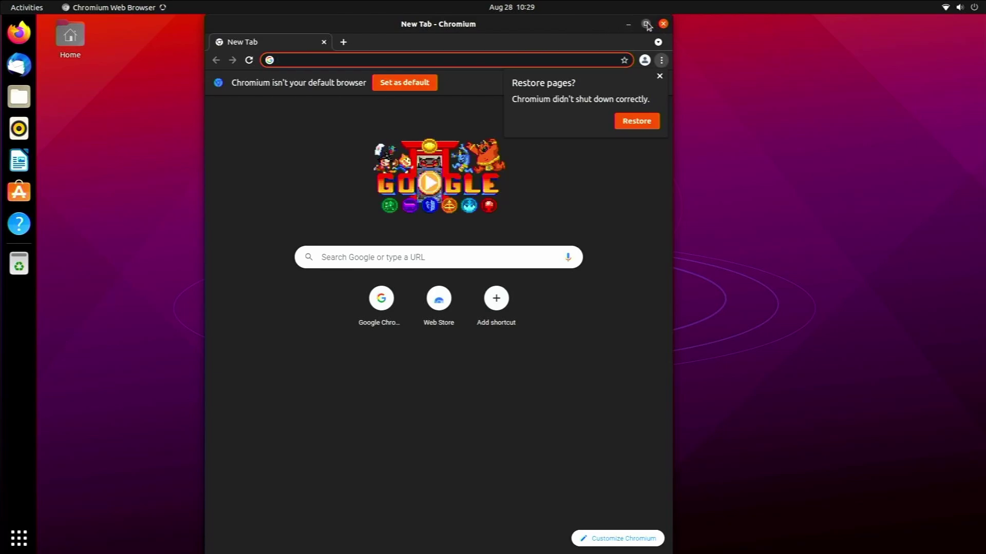
# - Maximize Chromium, search for 'pi4' and open the Buy a Raspberry Pi 4 Model B result
pyautogui.click(645, 23)
pyautogui.write('pi4')
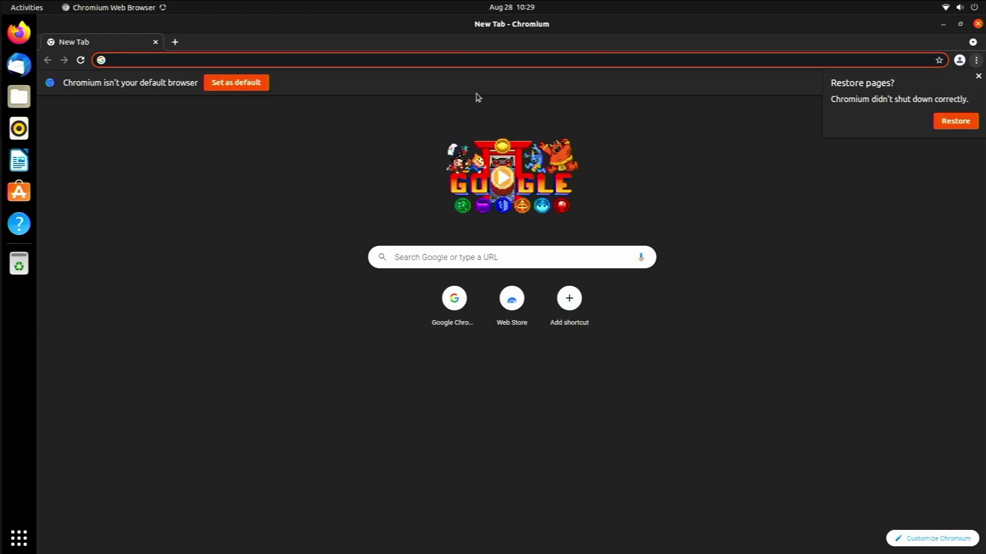
pyautogui.press('Return')
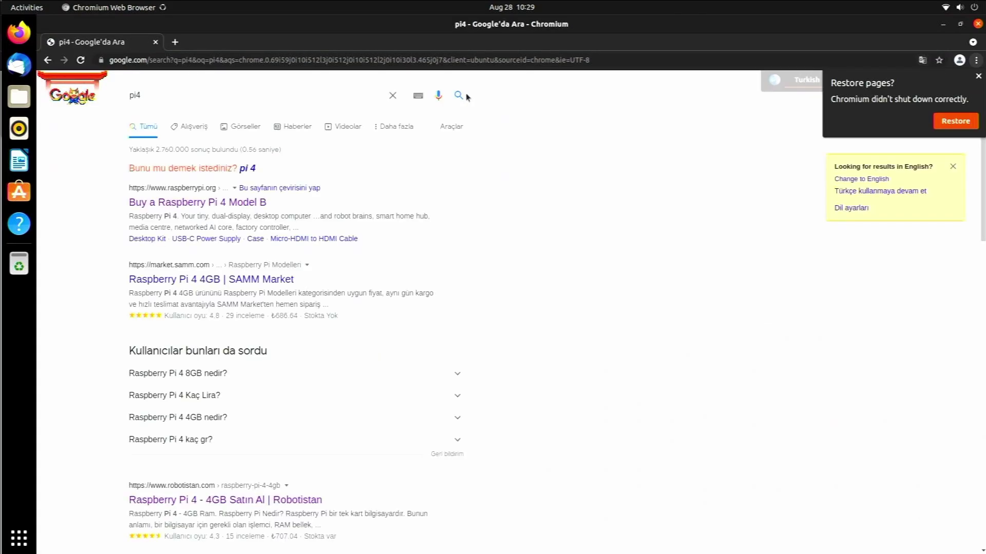
pyautogui.click(218, 200)
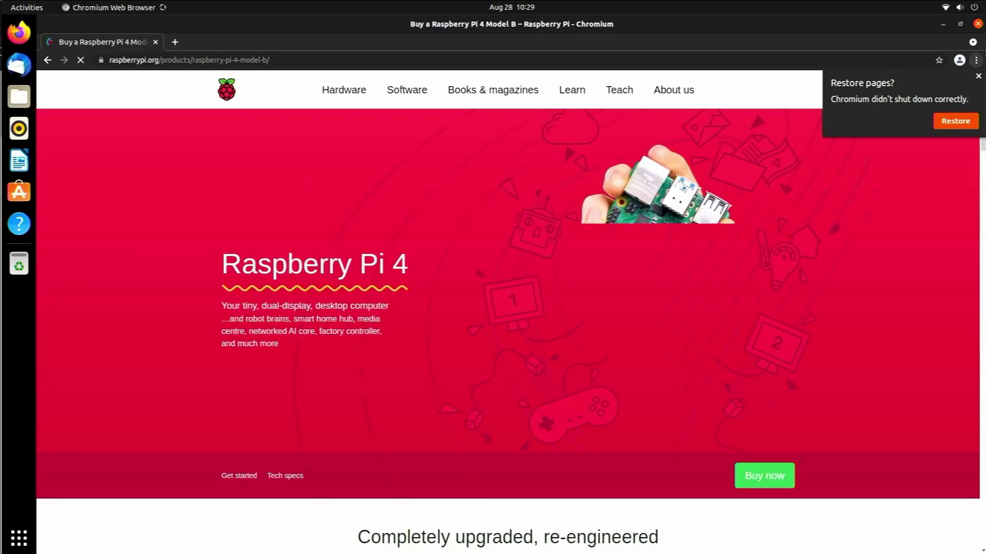
# - Dismiss the restore-pages prompt and scroll down past the 'From $35' specs
pyautogui.click(977, 77)
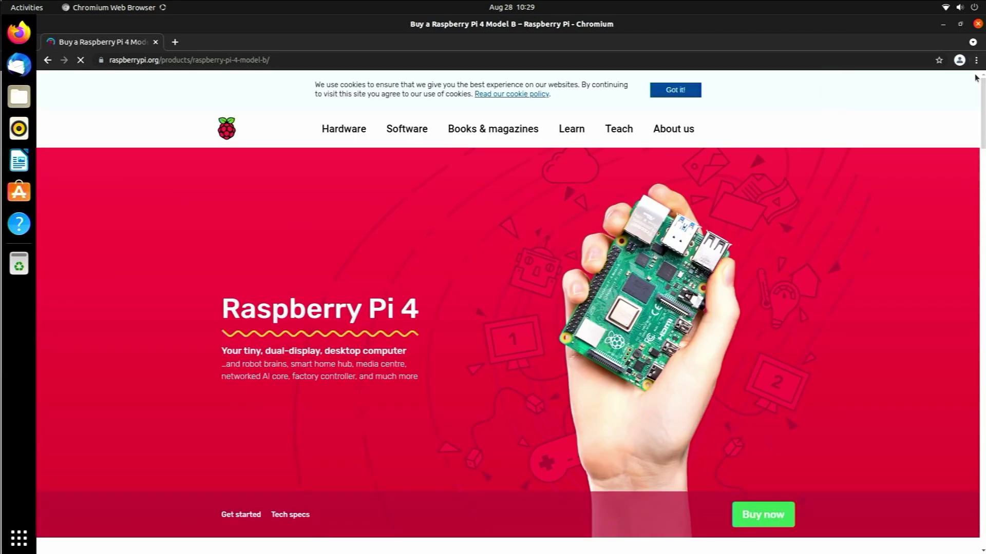
pyautogui.scroll(-10, 780, 243)
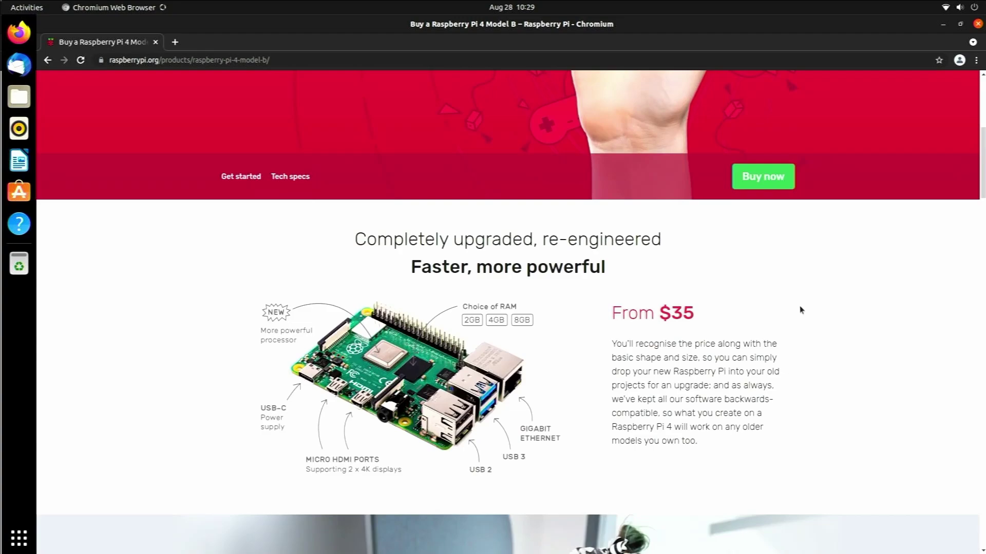
pyautogui.scroll(-2, 681, 286)
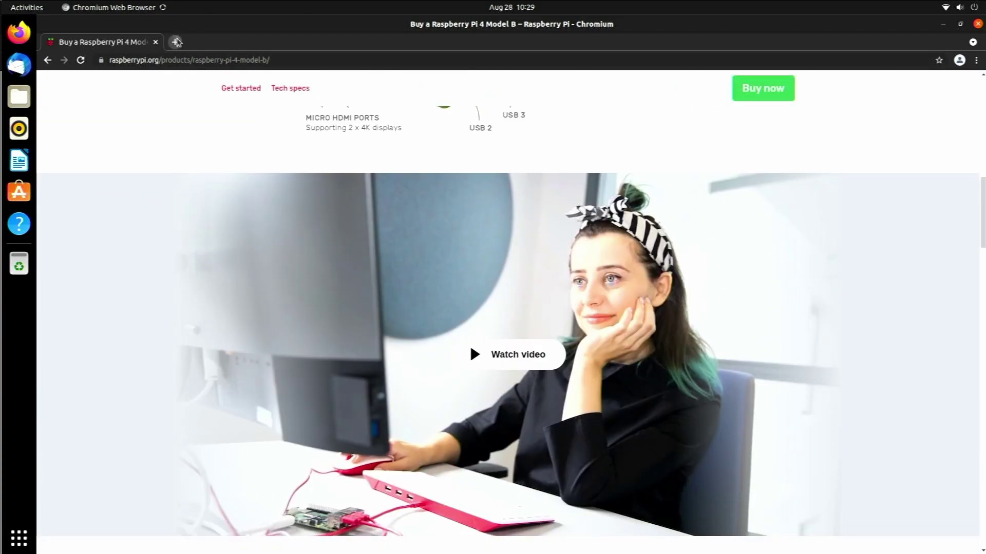
# - Load amazon.com in a new tab, correcting the mistyped 'amazin.com' address
pyautogui.click(176, 42)
pyautogui.write('amazi')
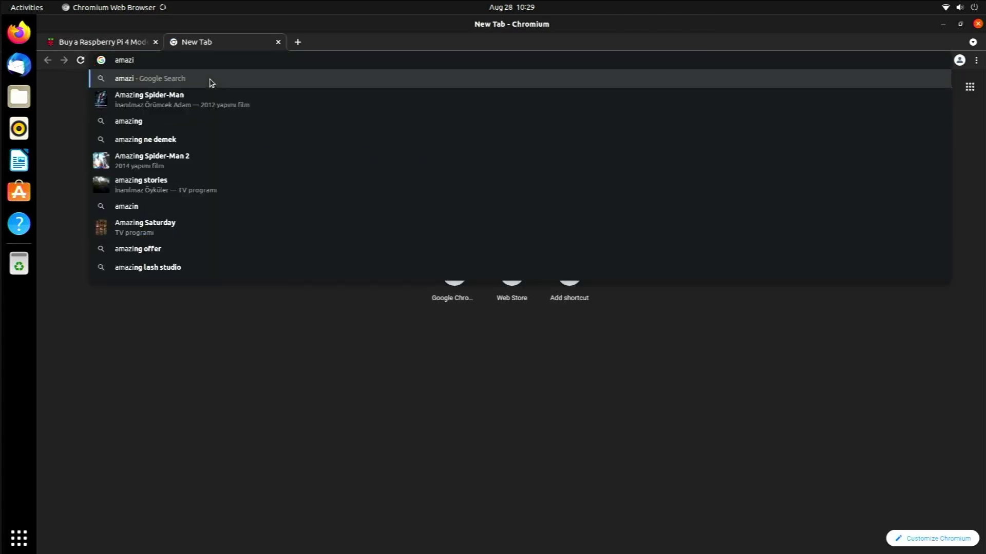
pyautogui.write('n.com')
pyautogui.press('Return')
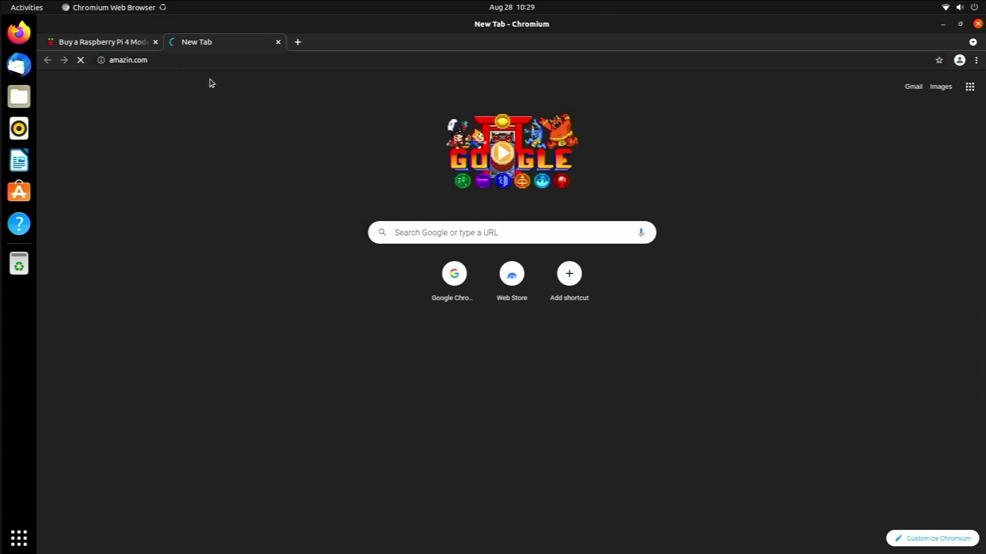
pyautogui.click(208, 62)
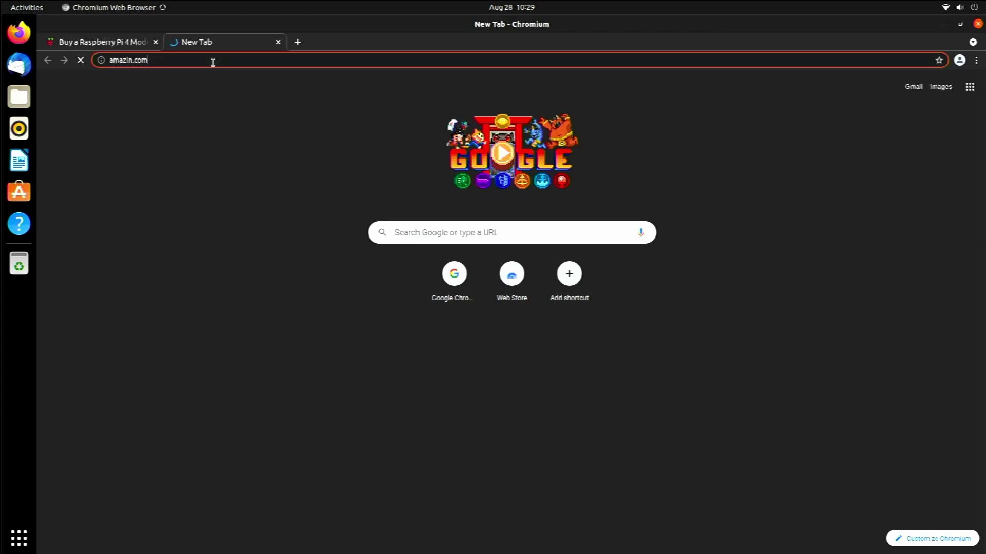
pyautogui.press('BackSpace')
pyautogui.write('amazon')
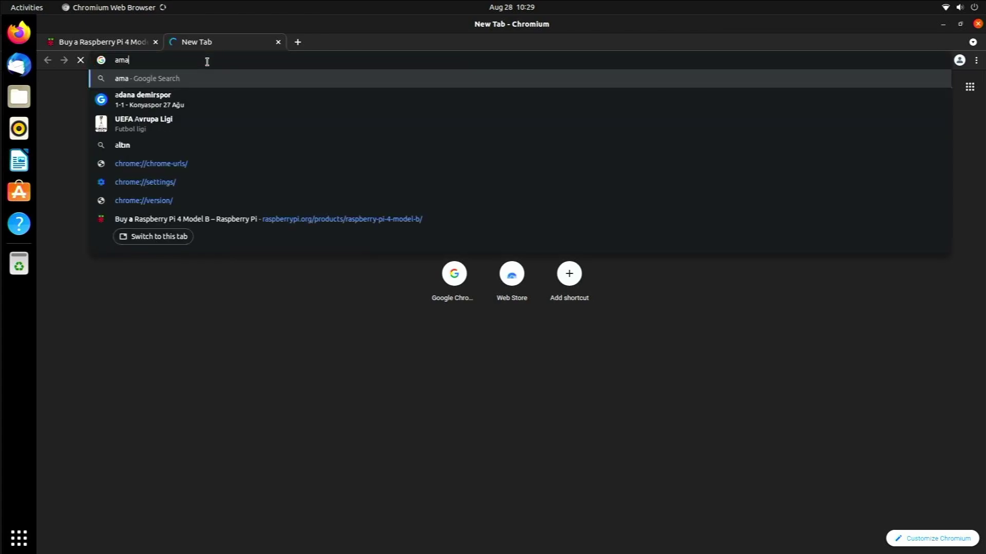
pyautogui.write('.com')
pyautogui.press('Return')
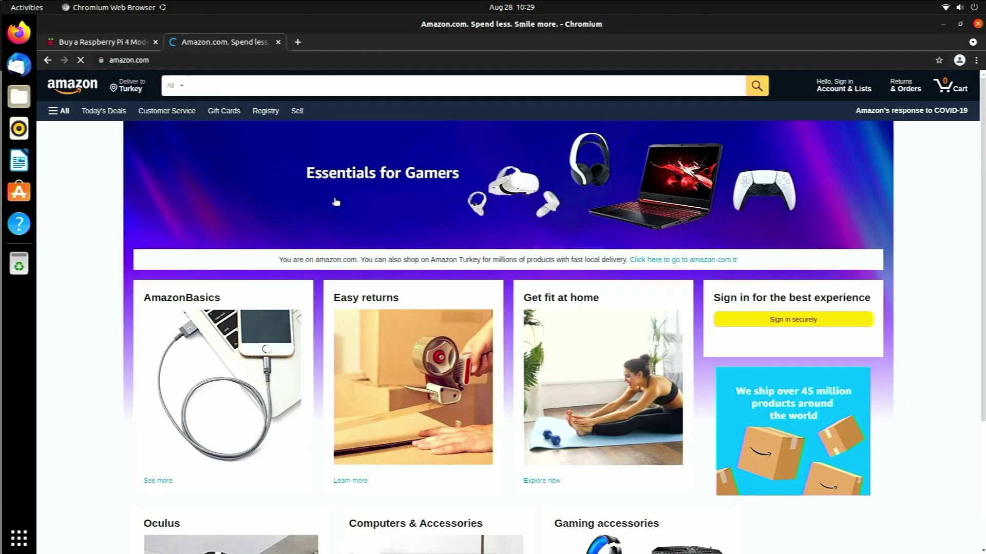
# - Scroll up and down through the Amazon homepage product rows
pyautogui.scroll(-5, 344, 231)
pyautogui.scroll(-10, 354, 239)
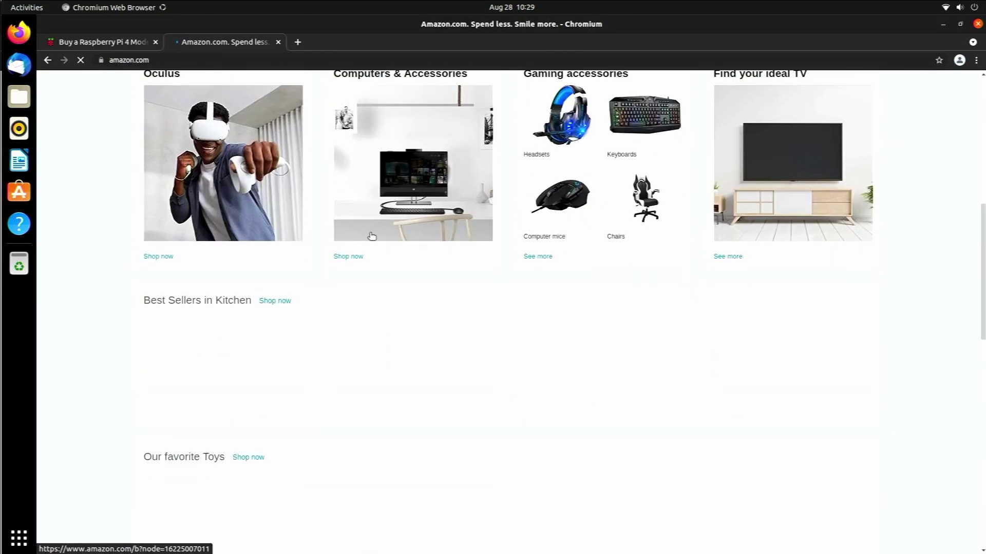
pyautogui.scroll(3, 367, 216)
pyautogui.scroll(-8, 367, 216)
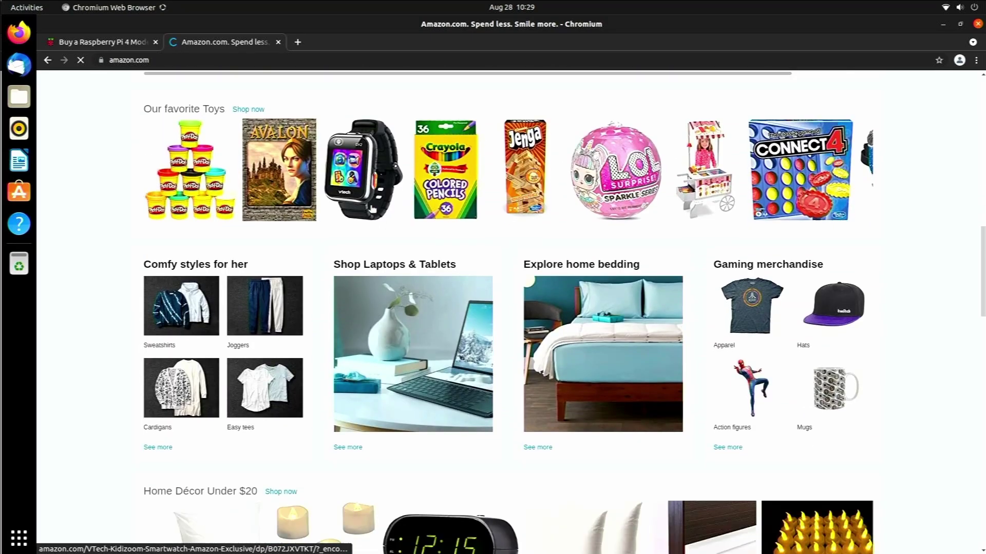
pyautogui.scroll(4, 358, 190)
pyautogui.scroll(4, 305, 143)
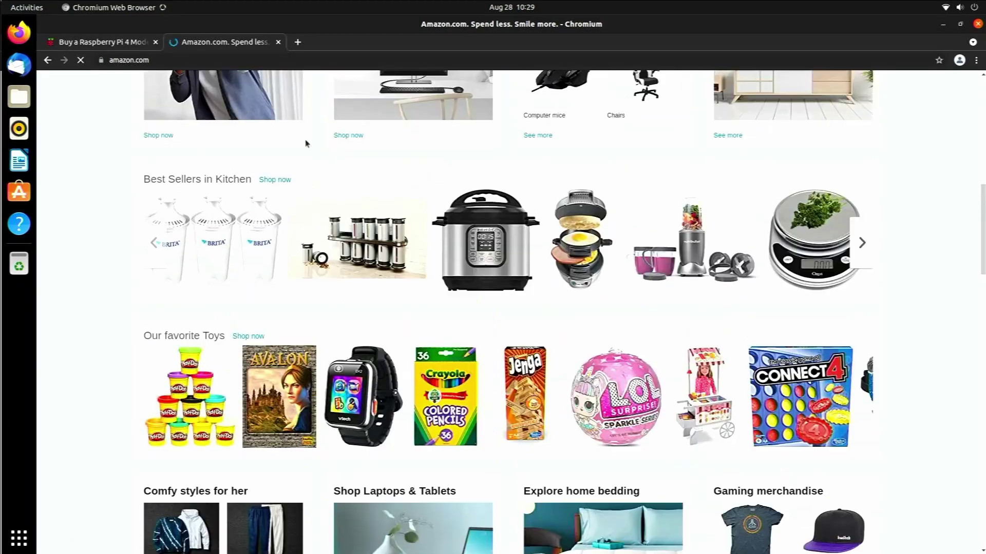
# - Close the Amazon tab, play Big Buck Bunny via the 'you' autocomplete, and check its settings menu
pyautogui.click(278, 42)
pyautogui.click(276, 55)
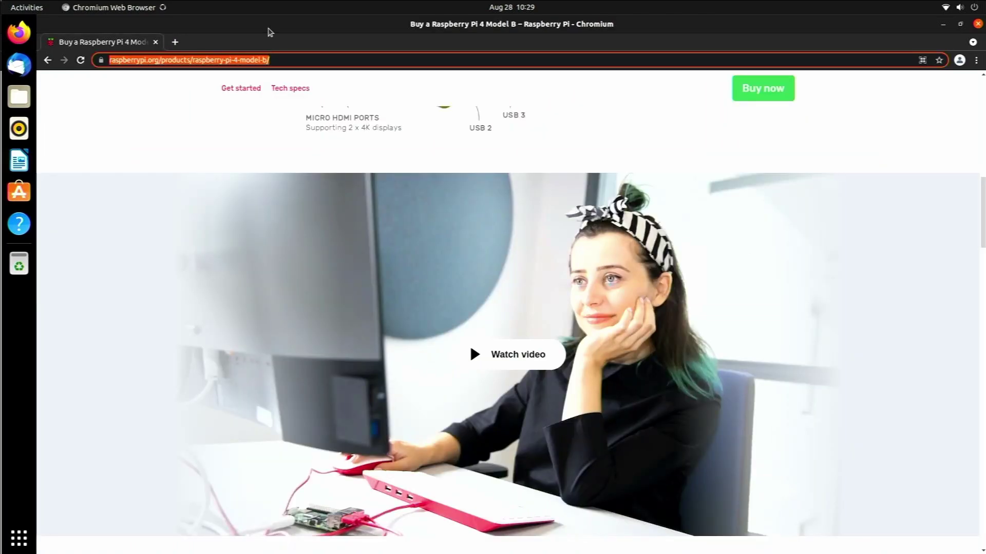
pyautogui.write('youtube.com/watch?v=YE7VzlLtp-4')
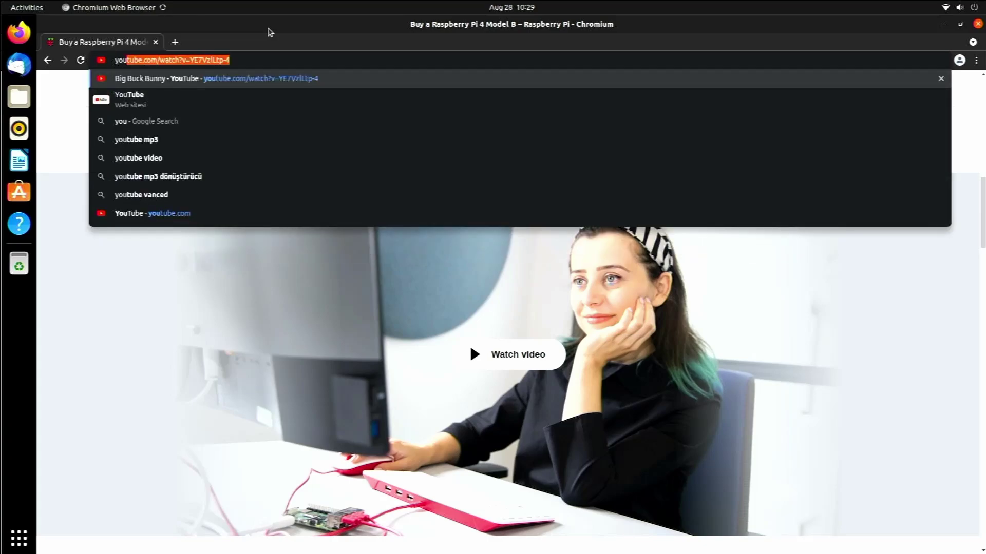
pyautogui.press('Return')
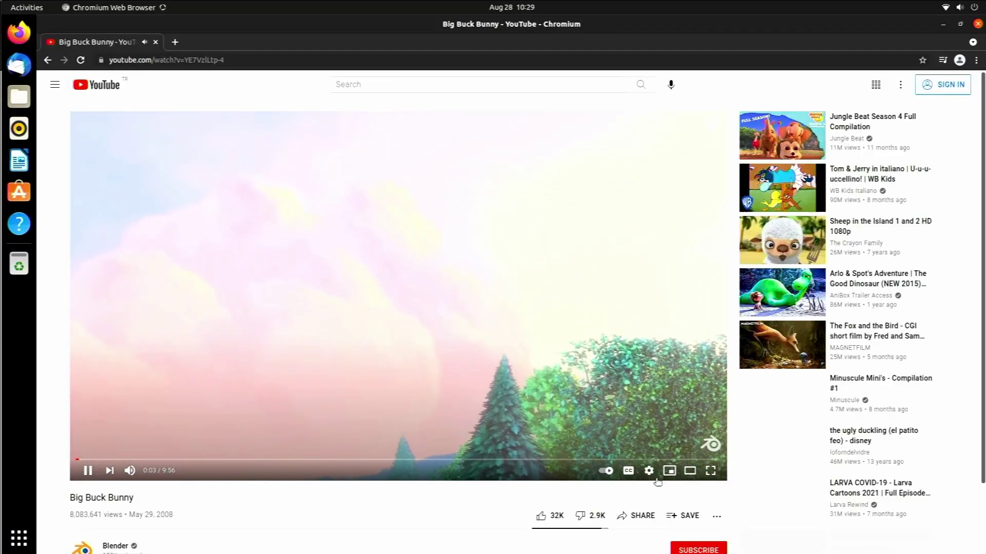
pyautogui.click(650, 472)
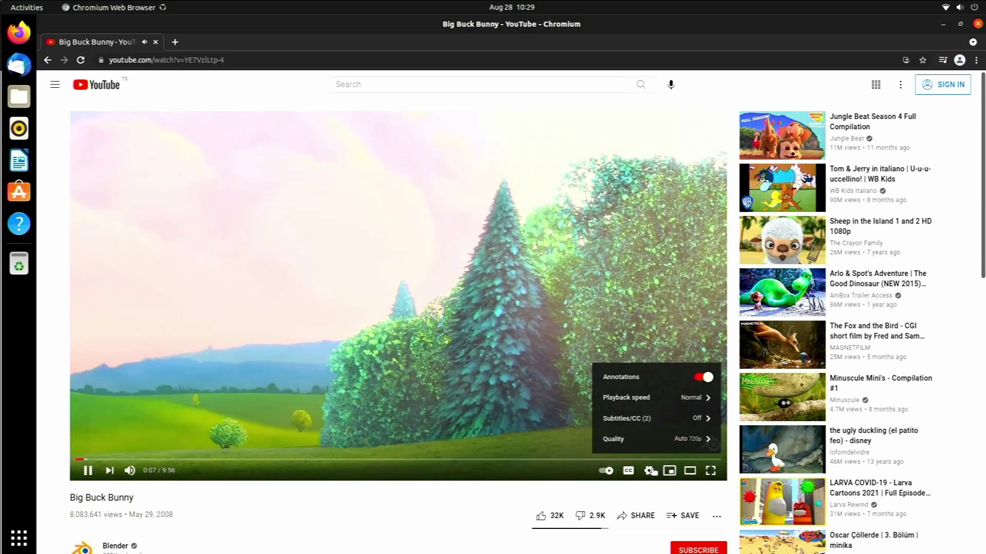
pyautogui.click(651, 472)
# - Turn on Stats for nerds for Big Buck Bunny and seek ahead to about 5:22
pyautogui.rightClick(592, 394)
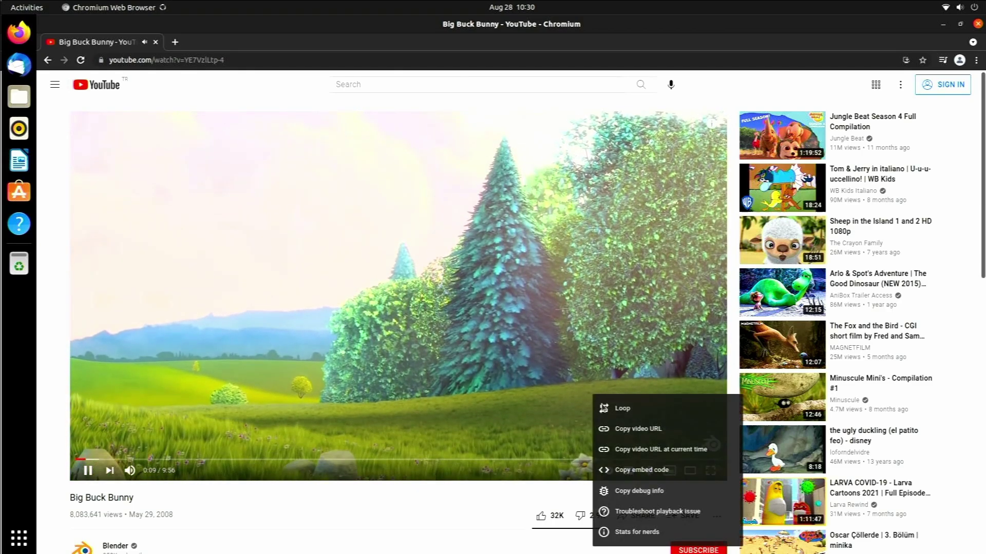
pyautogui.click(620, 531)
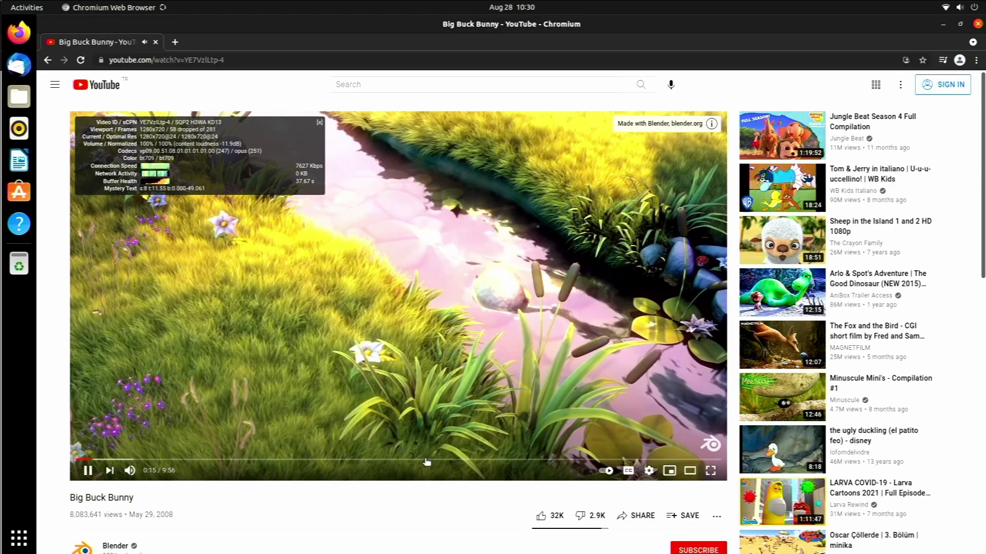
pyautogui.click(426, 461)
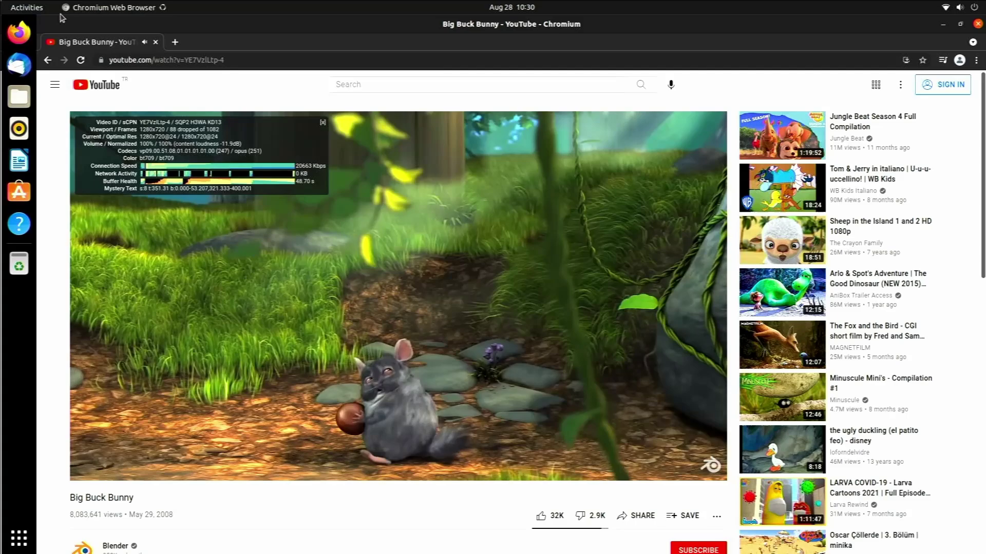
# - Close Chromium and launch Terminal by searching 'ter' in Activities
pyautogui.click(976, 24)
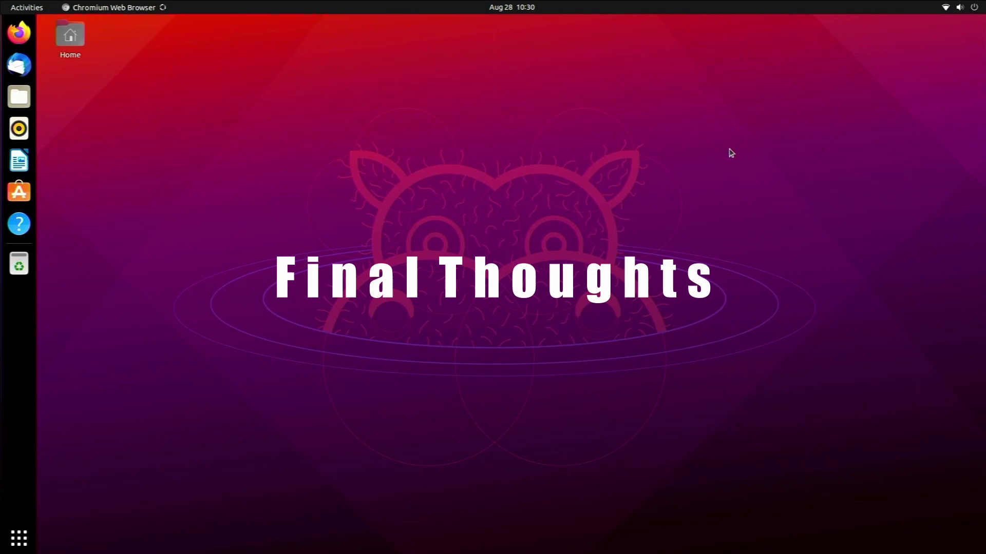
pyautogui.press('super')
pyautogui.write('ter')
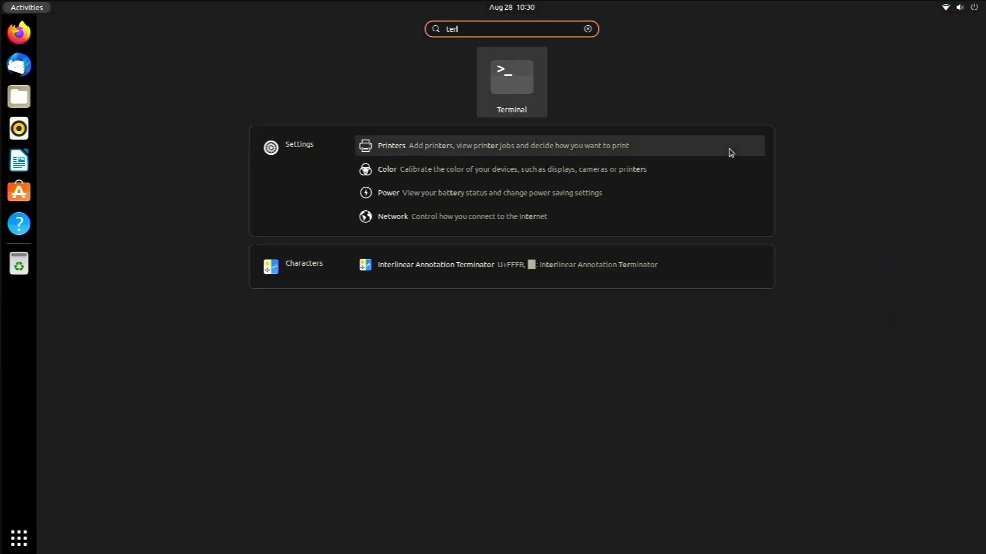
pyautogui.press('Return')
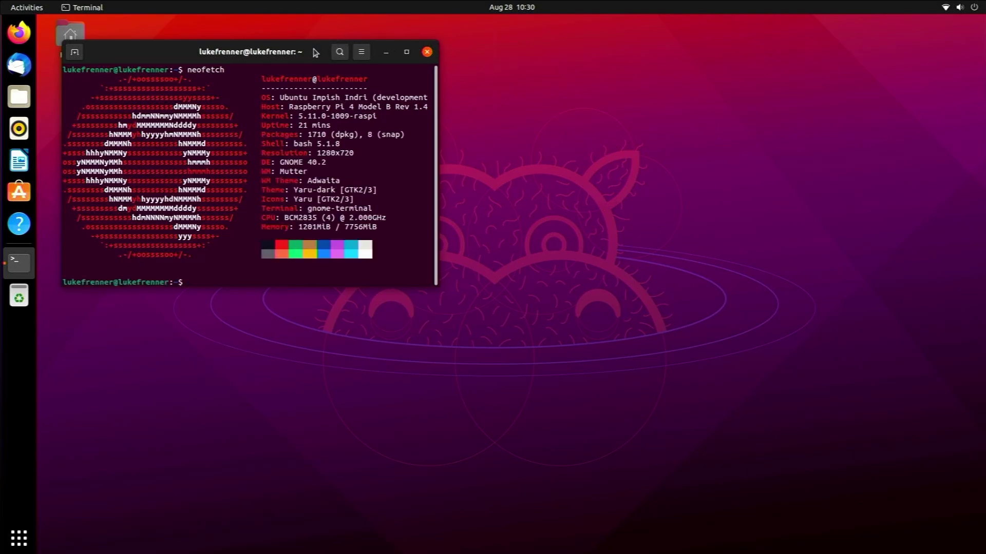
# - Drag the neofetch Terminal window from the top-left to the centre-right of the screen
pyautogui.moveTo(315, 52); pyautogui.dragTo(624, 122)
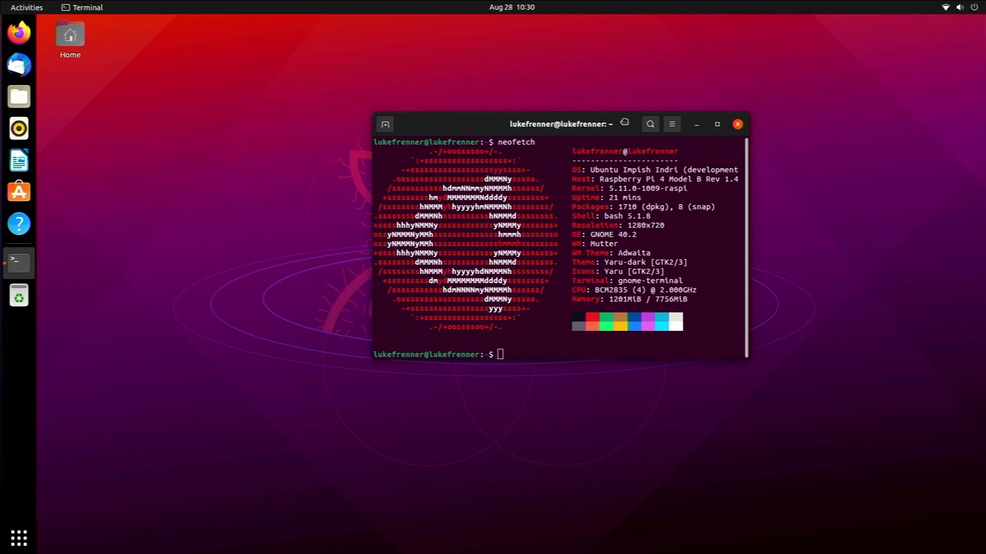